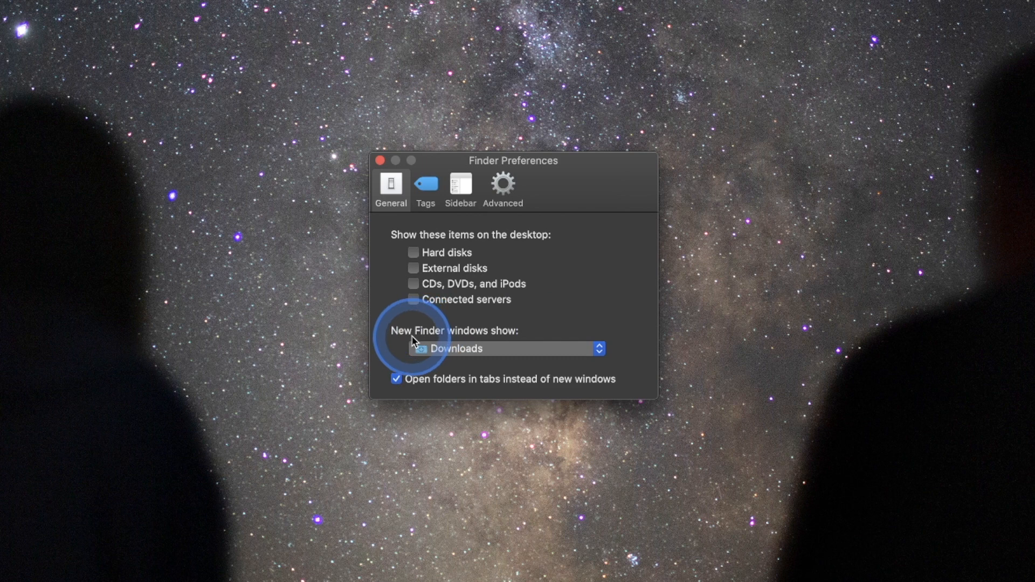
# - Keep Downloads as the folder shown in new Finder windows and open a new window to check the setting
pyautogui.click(475, 353)
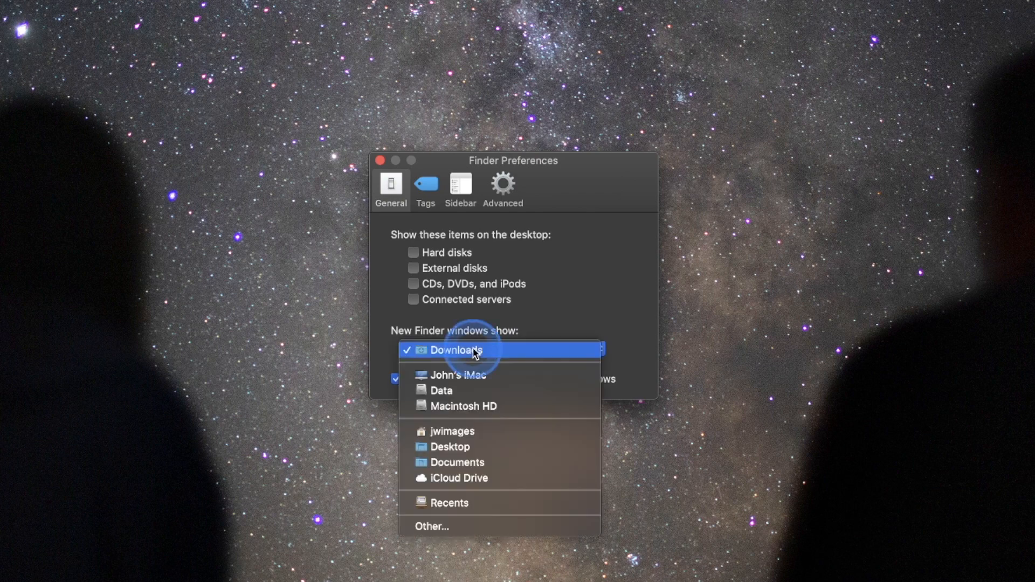
pyautogui.click(530, 351)
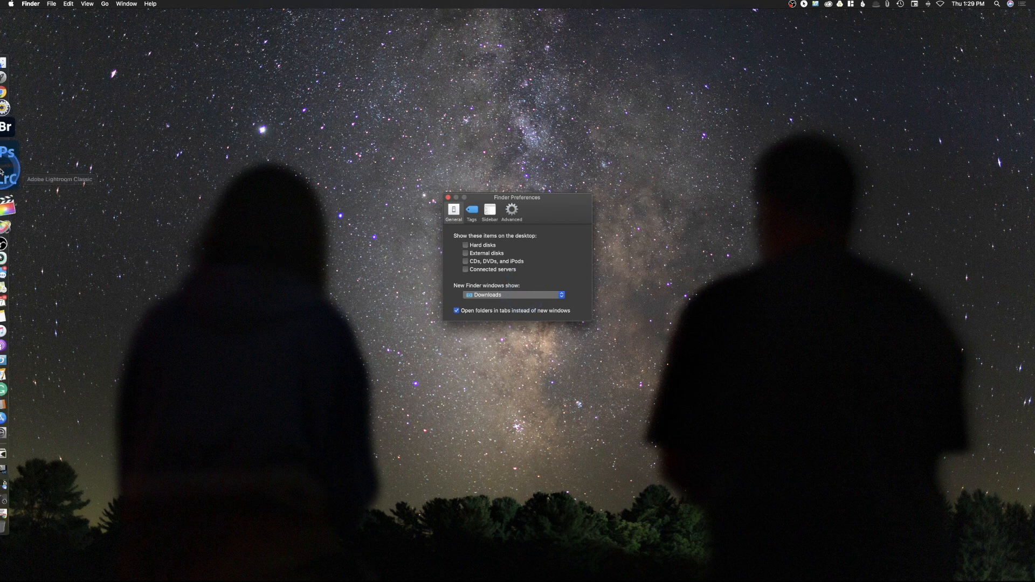
pyautogui.click(17, 89)
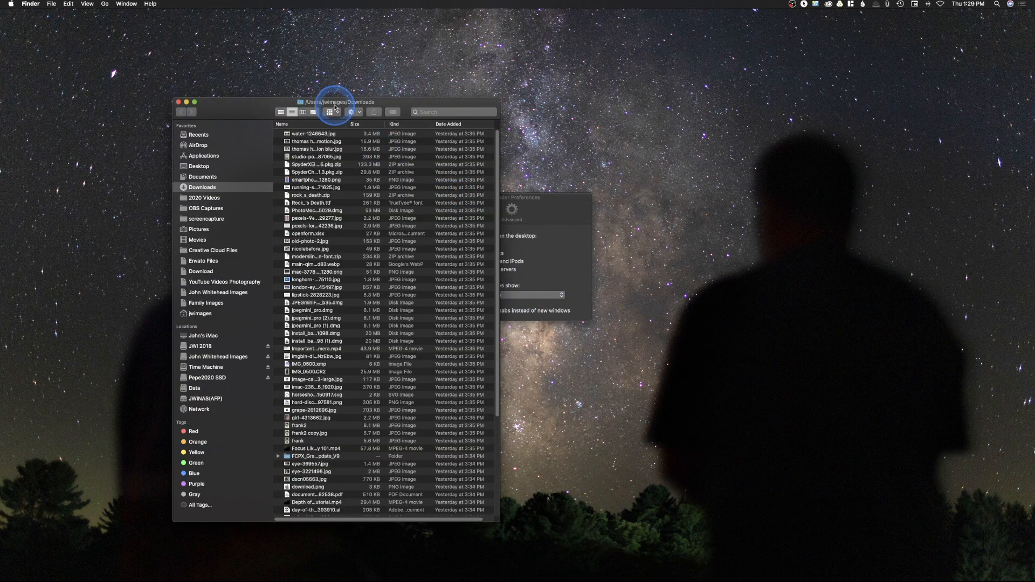
pyautogui.click(178, 102)
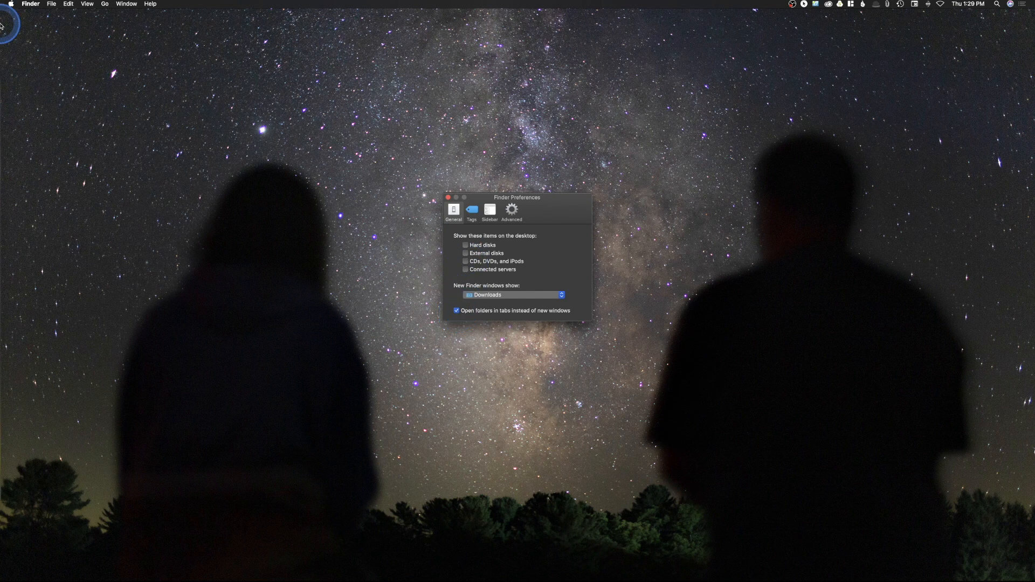
pyautogui.click(22, 88)
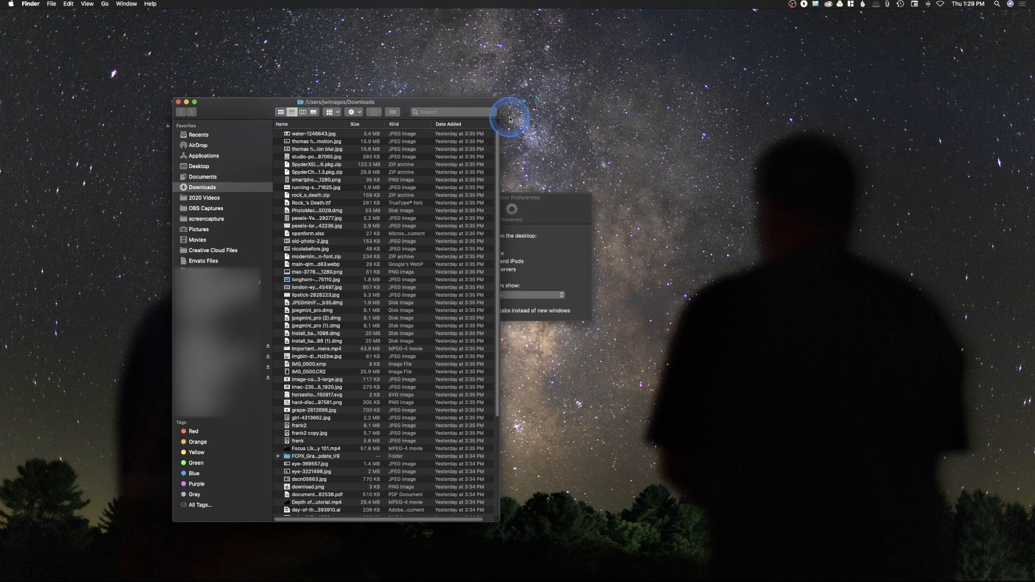
# - Open the Documents folder in a separate tab of the Downloads window and close that tab again
pyautogui.keyDown('super'); pyautogui.click(200, 177); pyautogui.keyUp('super')
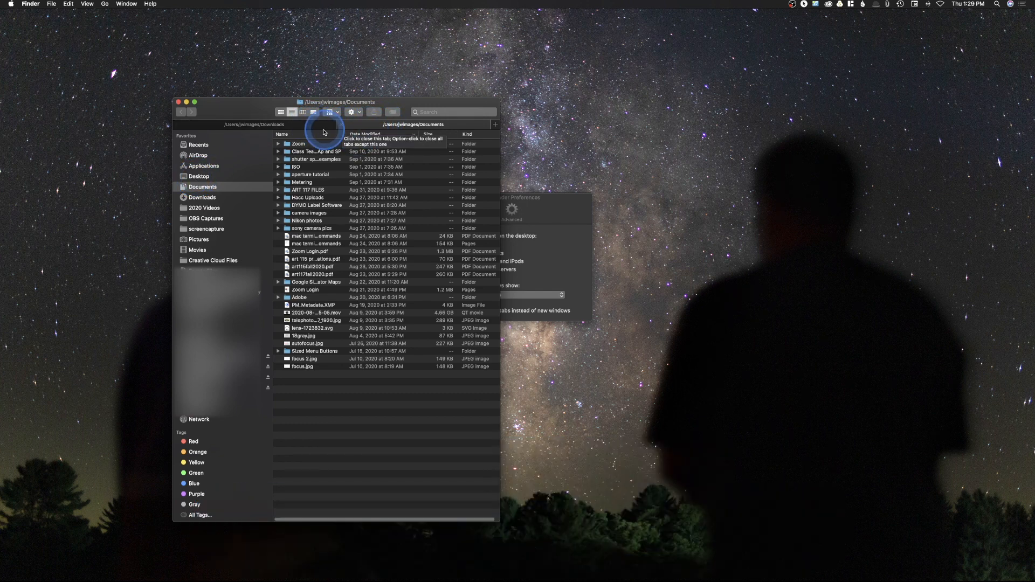
pyautogui.click(322, 125)
pyautogui.click(352, 125)
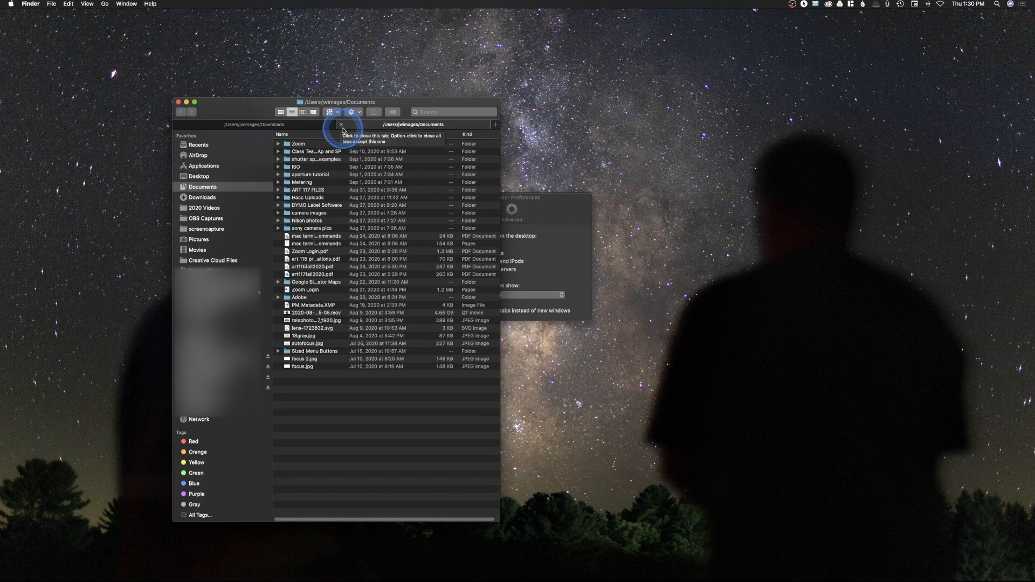
pyautogui.click(340, 126)
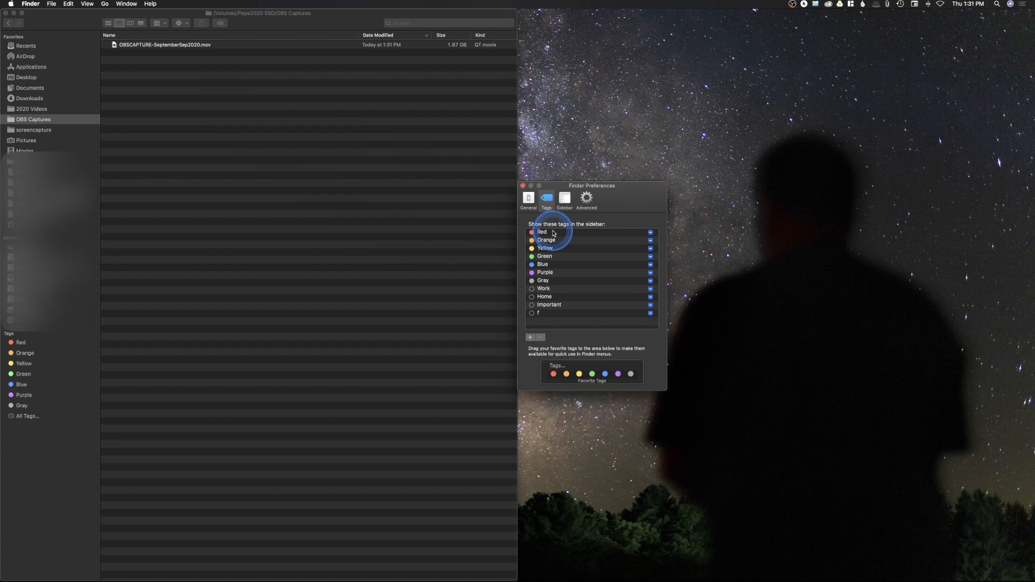
# - Apply the green tag to OBSCAPTURE-SeptemberSep2020.mov in the OBS Captures folder
pyautogui.click(186, 47)
pyautogui.click(186, 48)
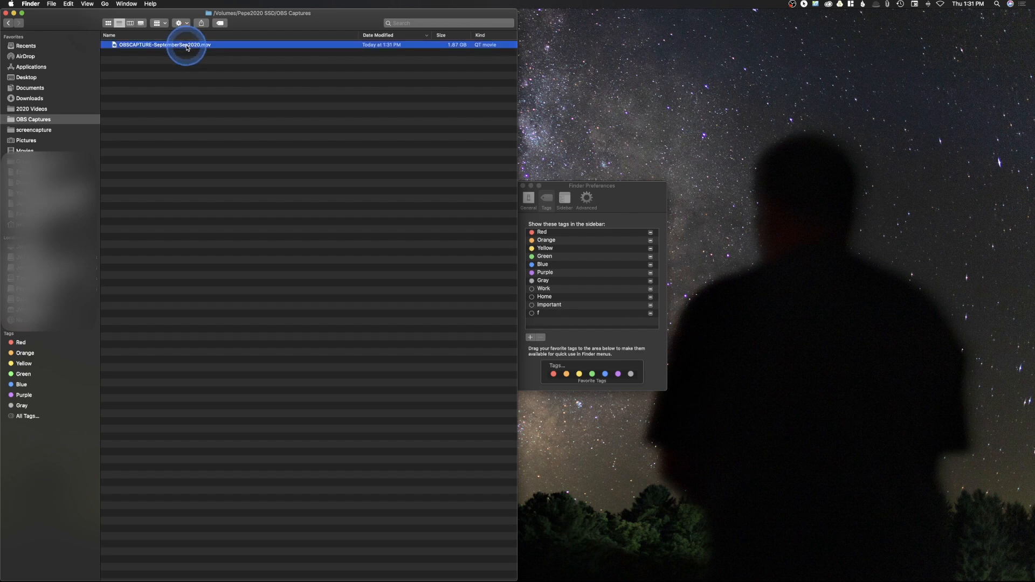
pyautogui.rightClick(187, 47)
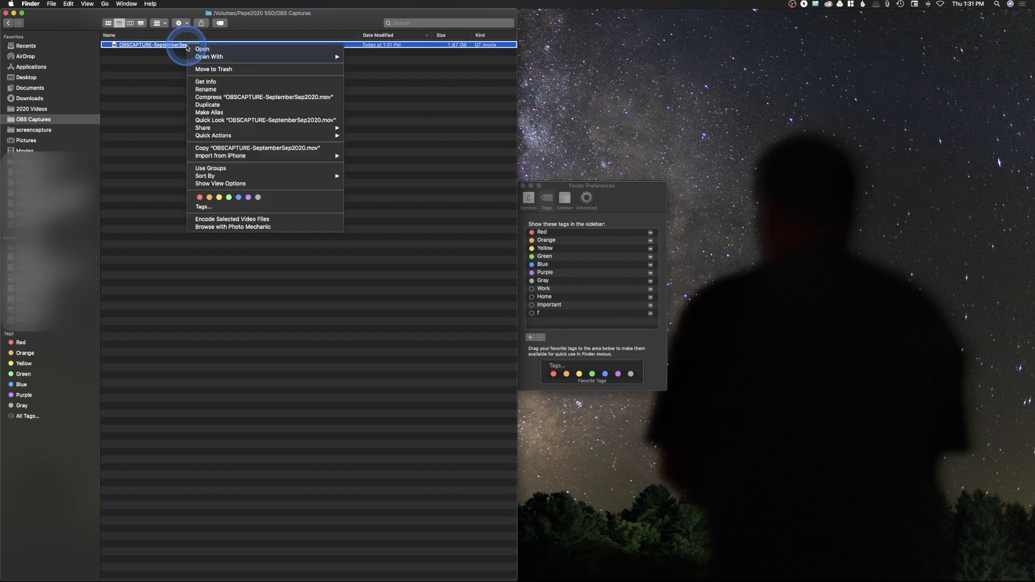
pyautogui.click(219, 198)
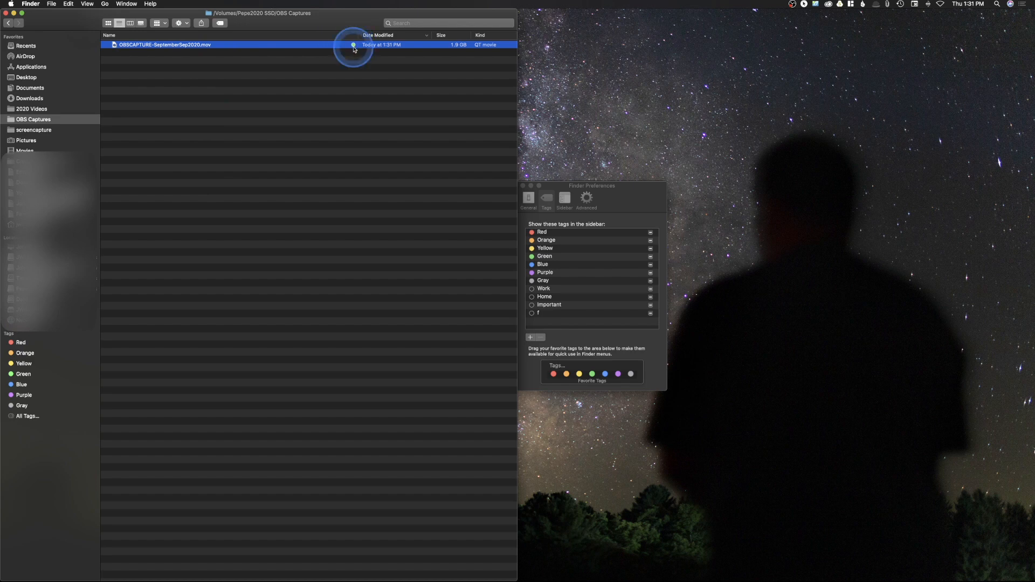
pyautogui.rightClick(161, 48)
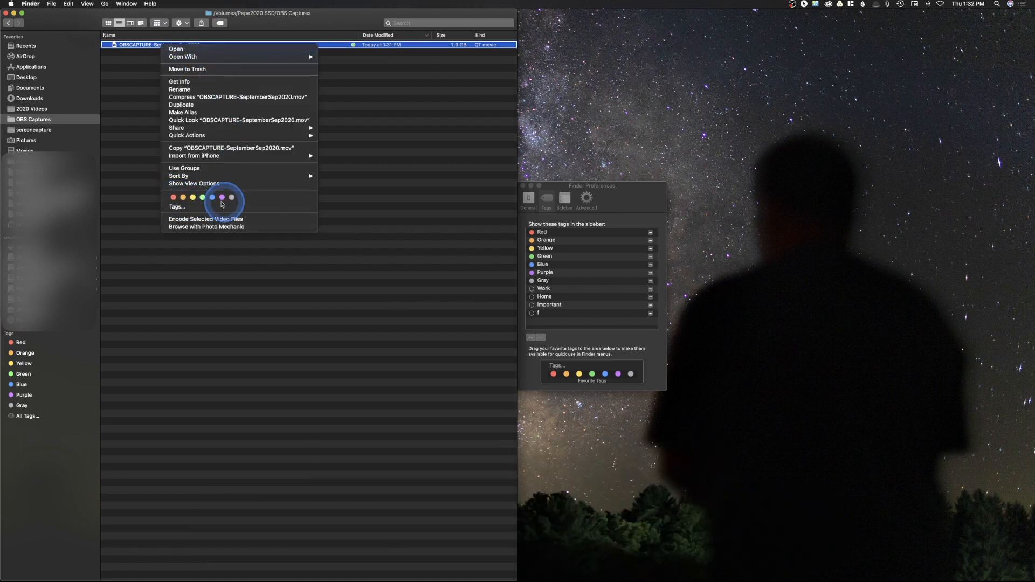
pyautogui.click(273, 29)
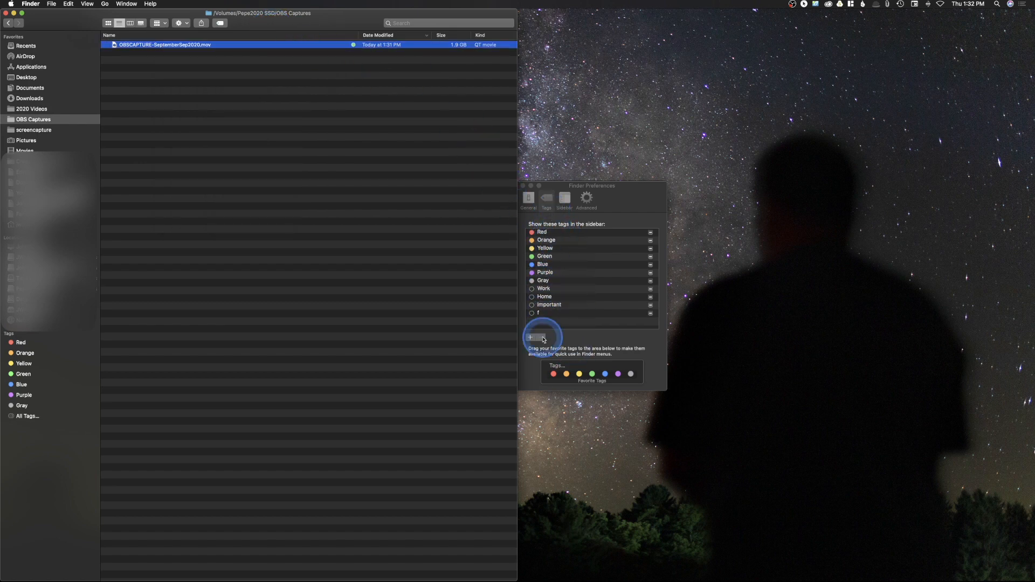
# - Delete the custom tag named "f" from the list of sidebar tags in Finder Preferences
pyautogui.click(563, 341)
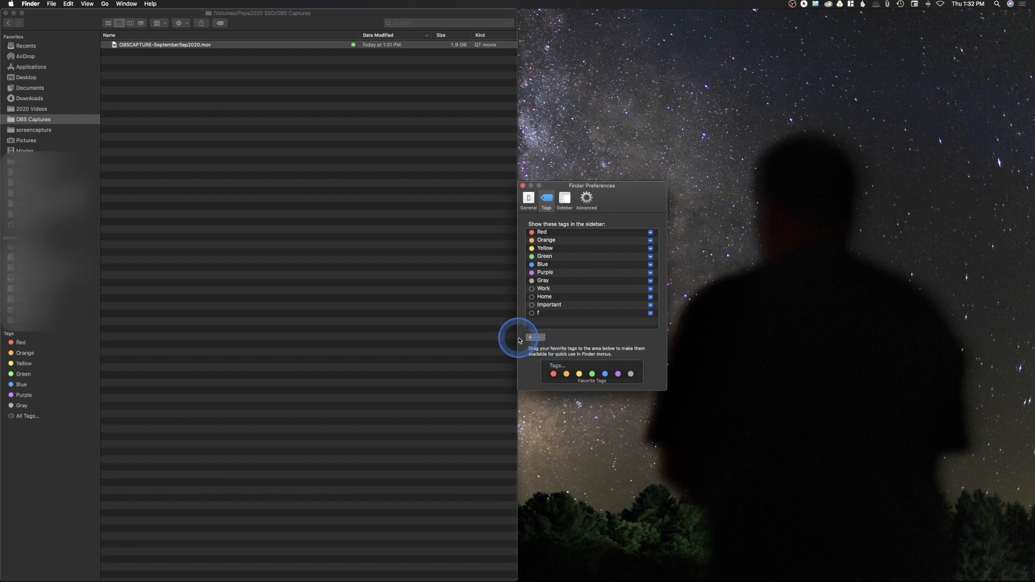
pyautogui.click(551, 304)
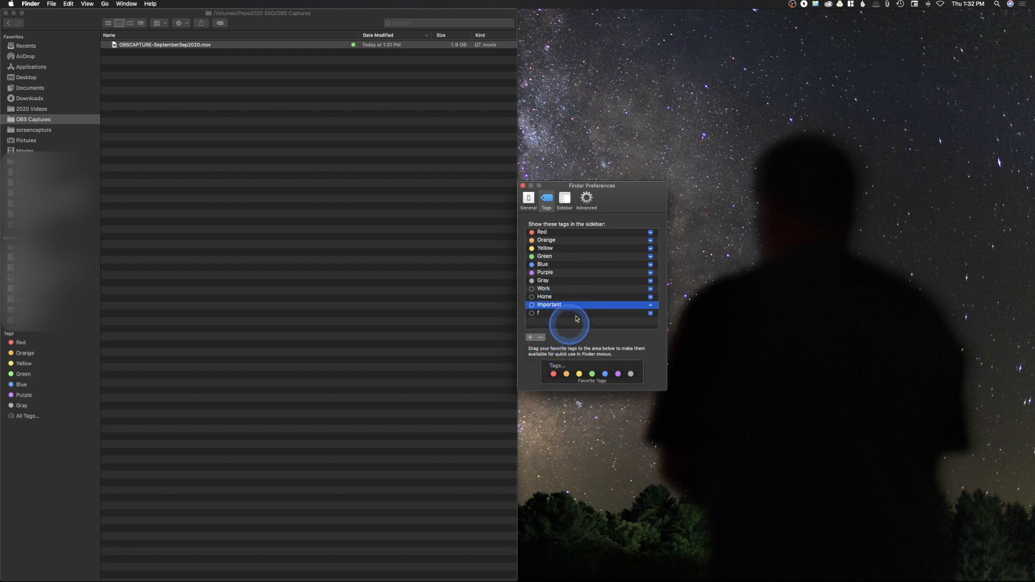
pyautogui.click(548, 315)
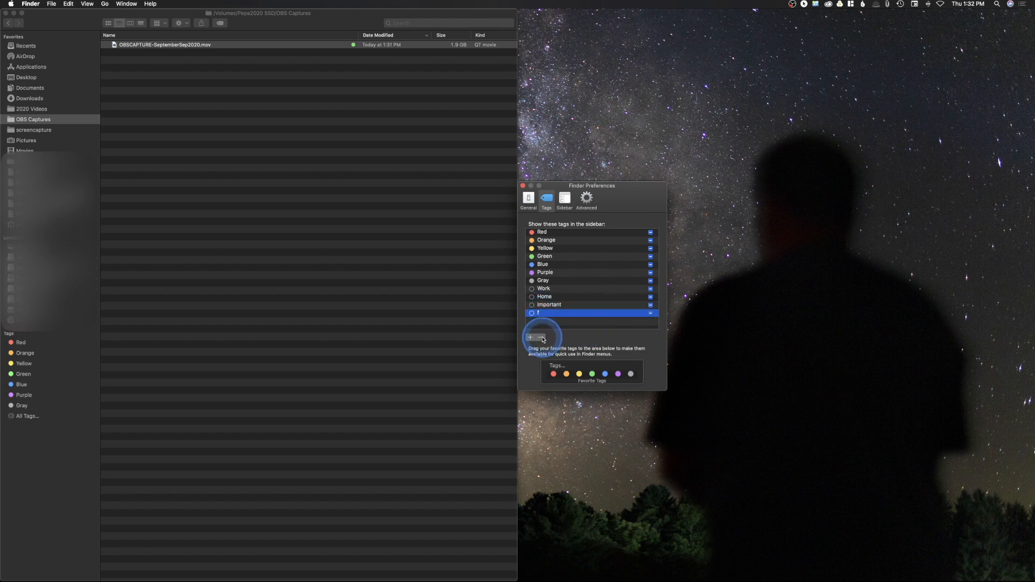
pyautogui.click(540, 337)
pyautogui.click(646, 254)
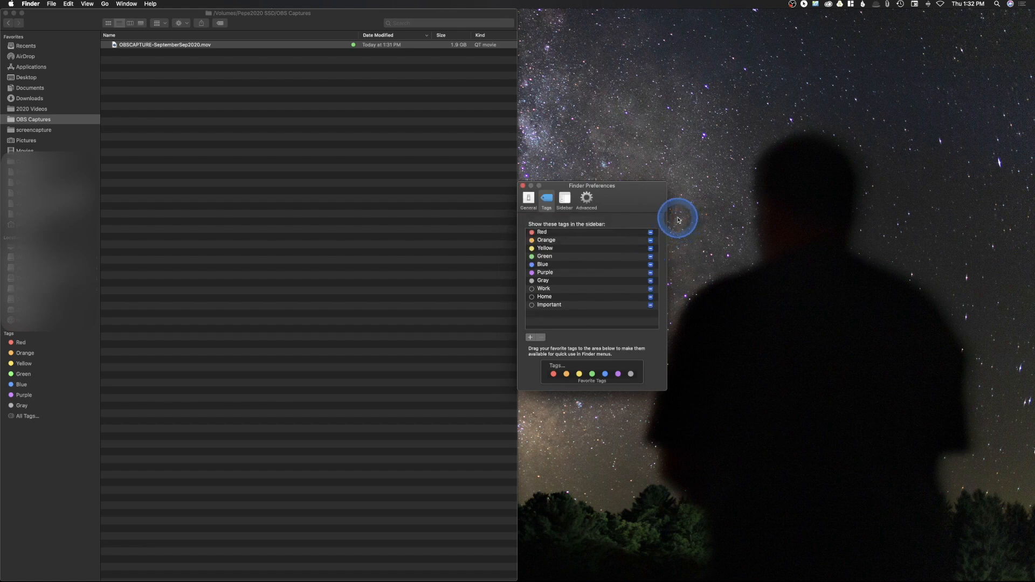
# - Show iCloud Drive in the Finder sidebar through the sidebar preferences and hide it again
pyautogui.click(564, 200)
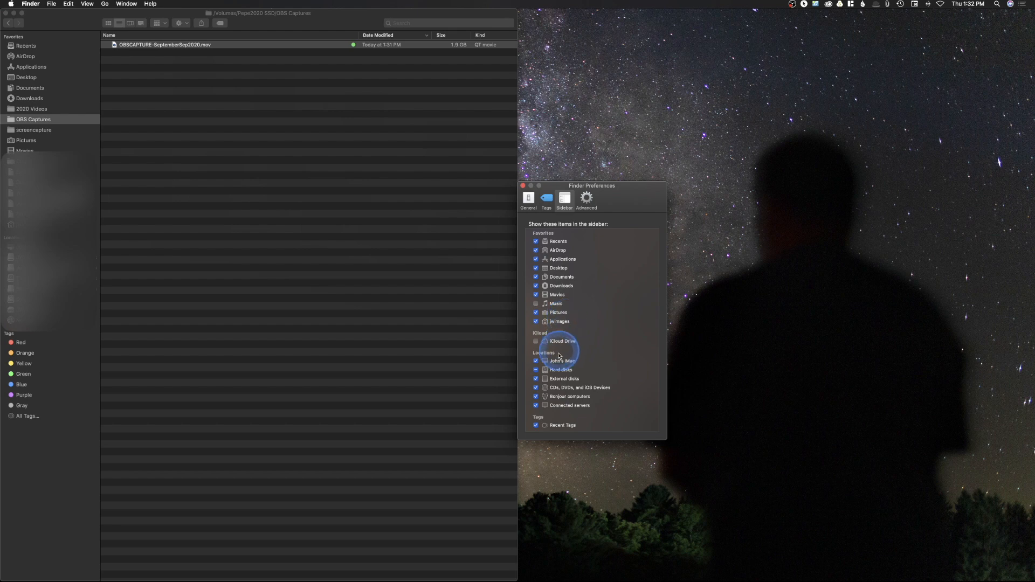
pyautogui.click(536, 342)
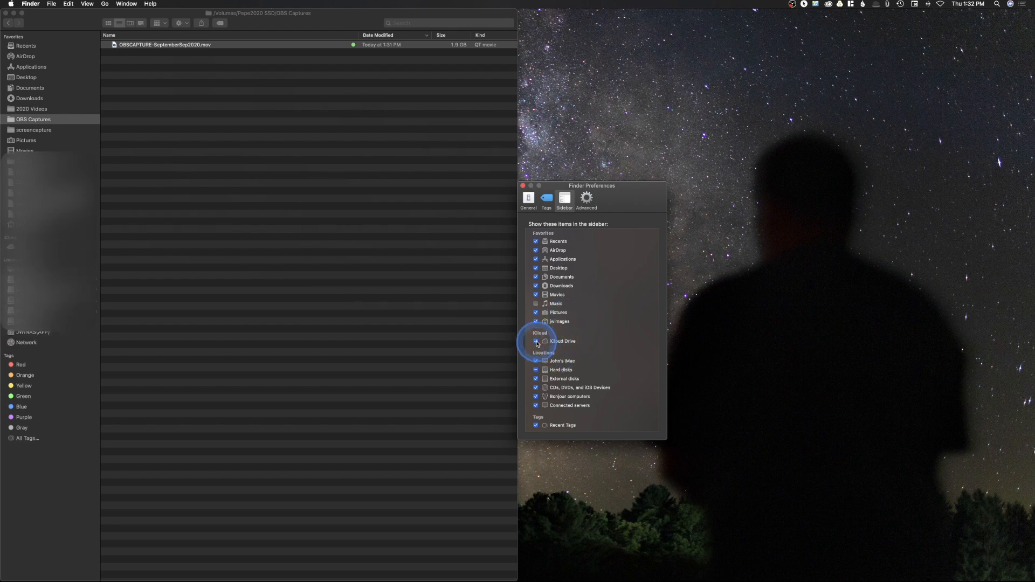
pyautogui.click(536, 342)
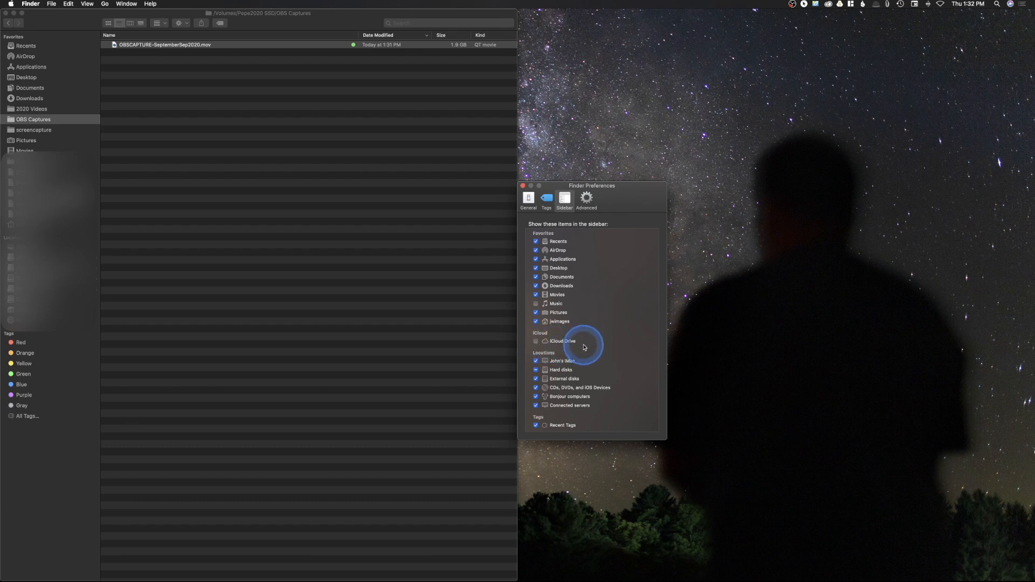
# - Turn the display of all filename extensions on and off again in the advanced Finder preferences
pyautogui.click(588, 200)
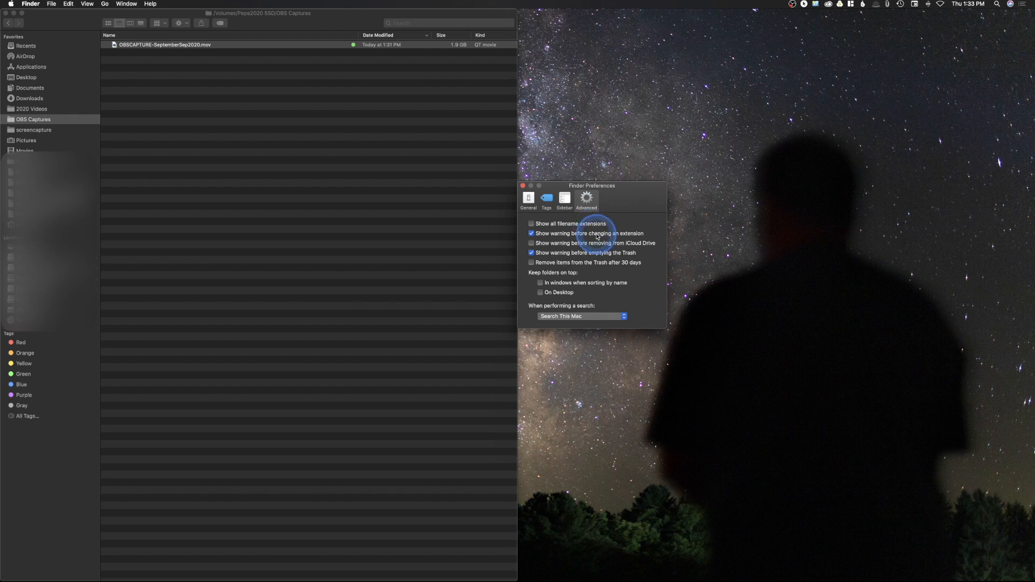
pyautogui.click(532, 224)
pyautogui.click(532, 224)
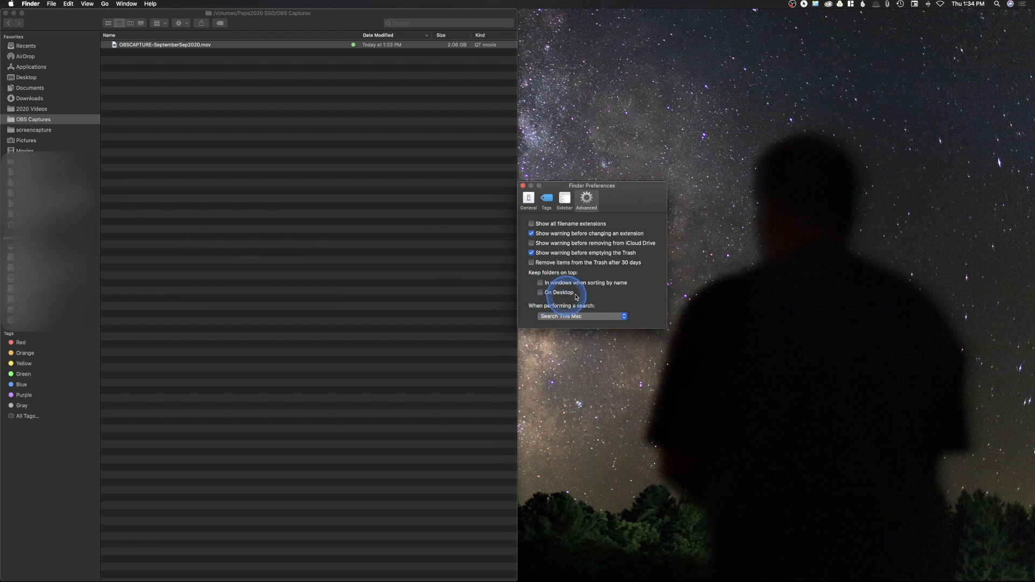
# - Keep Search This Mac as the search scope, and close Finder Preferences and the OBS Captures window
pyautogui.click(603, 319)
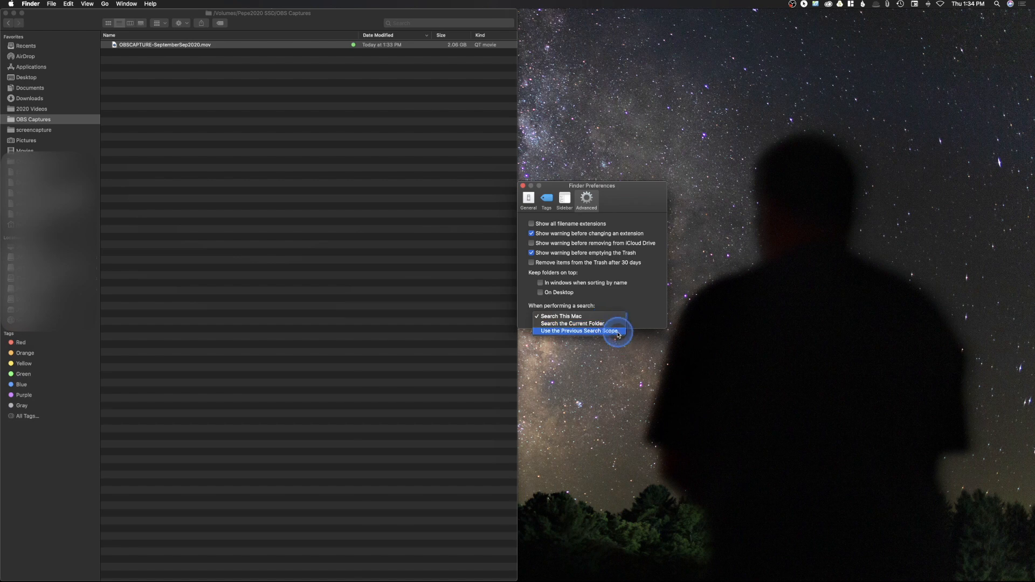
pyautogui.click(594, 317)
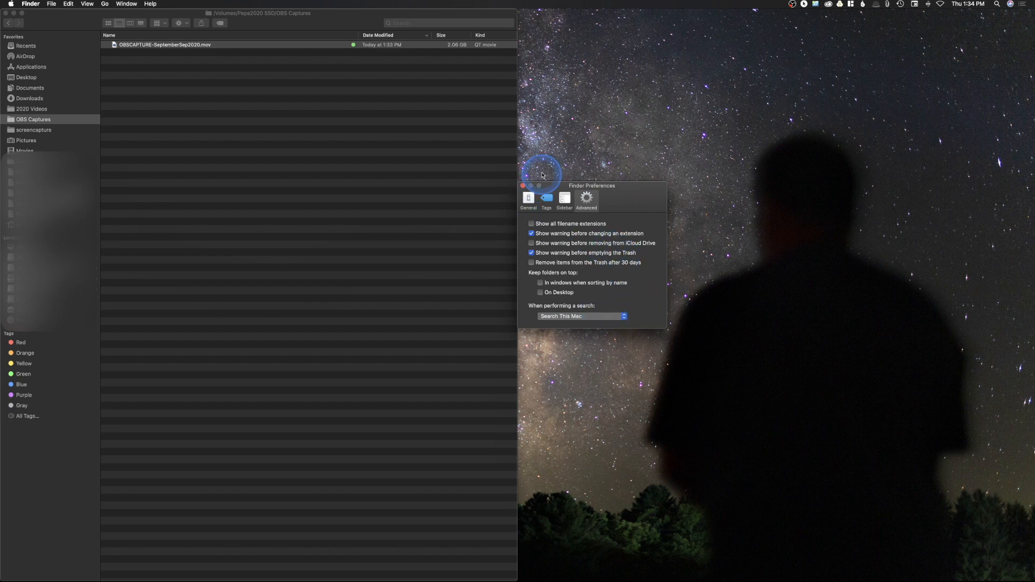
pyautogui.click(523, 186)
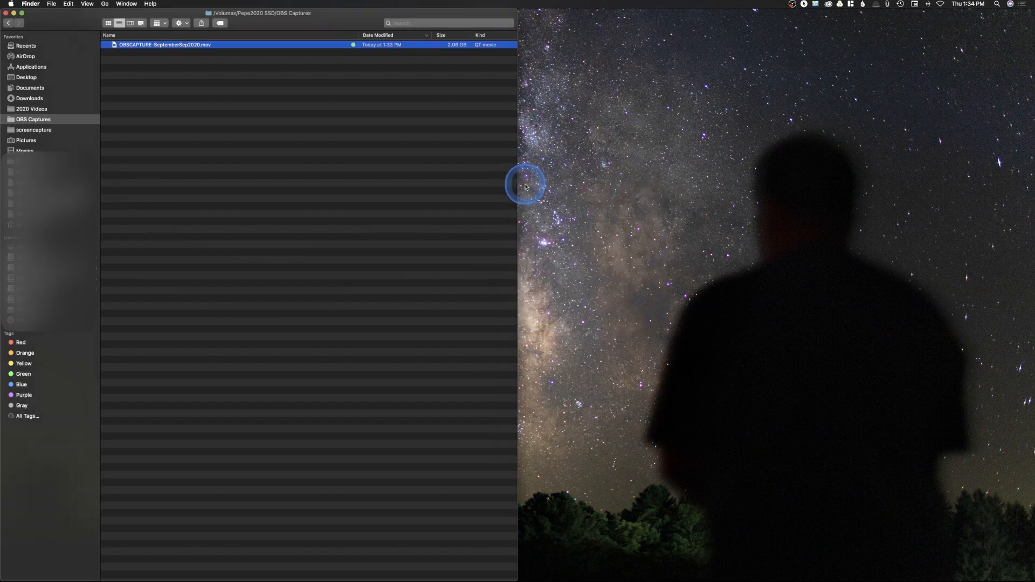
pyautogui.click(418, 23)
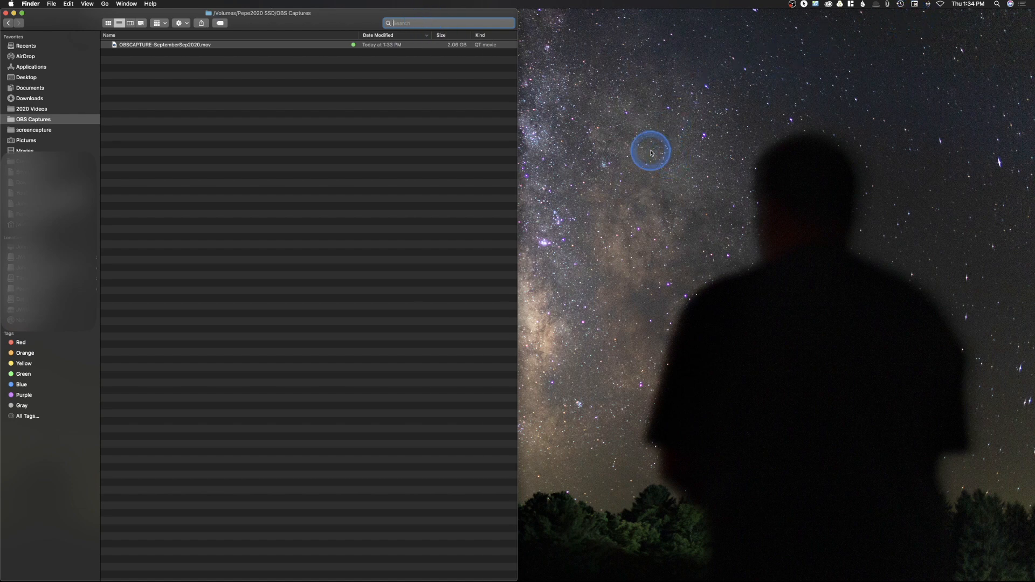
pyautogui.press('super+w')
# - View the services that Finder offers, including the Pictures service Import Image
pyautogui.click(32, 4)
pyautogui.moveTo(39, 52)
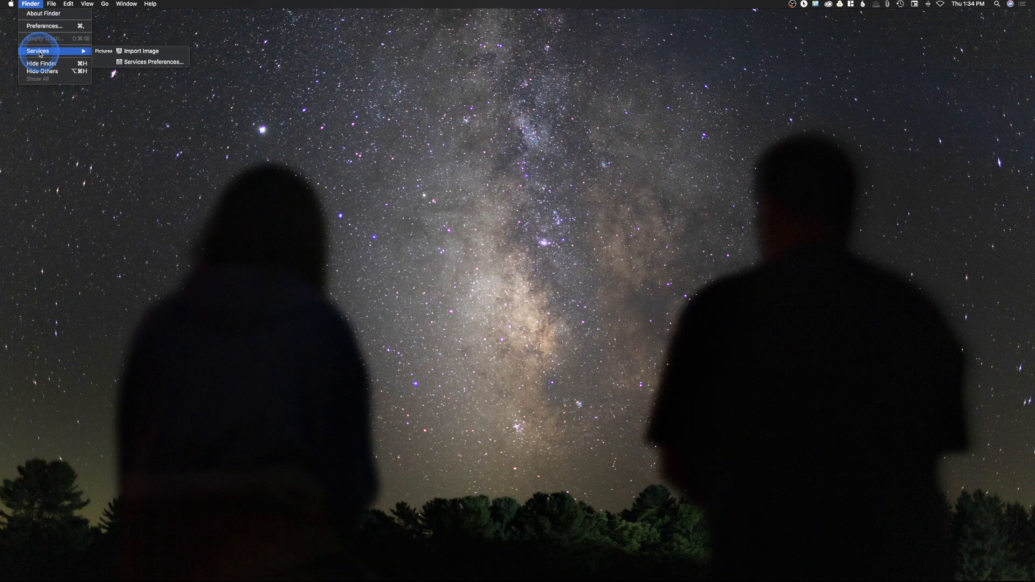
pyautogui.click(128, 55)
pyautogui.click(129, 56)
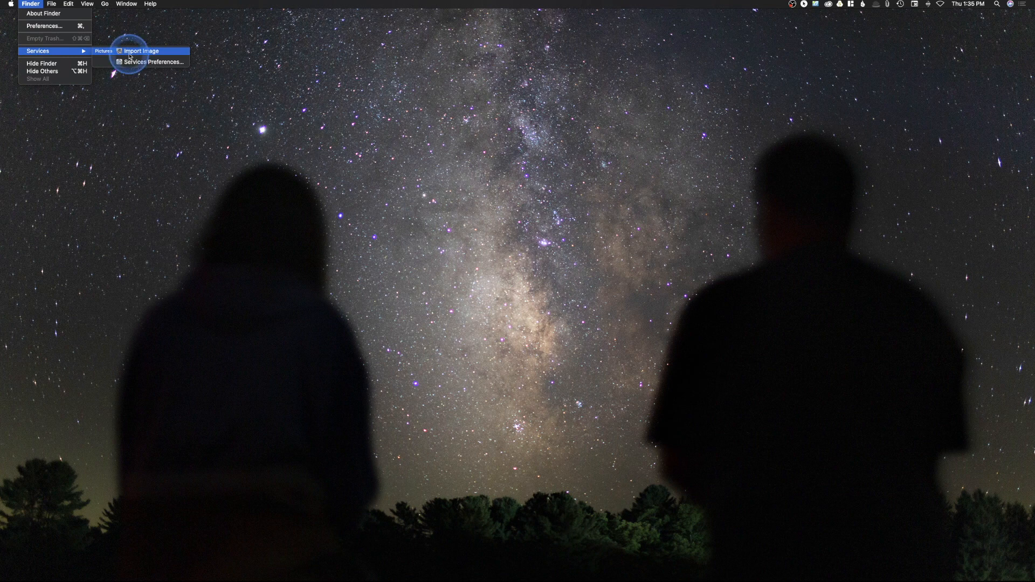
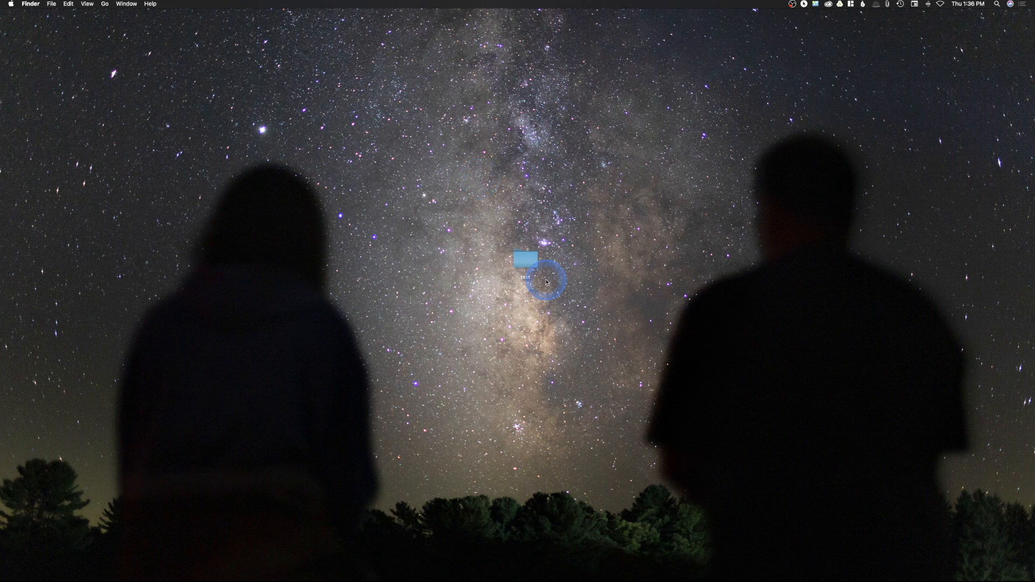
# - View the file information of the test folder on the desktop and close its info window
pyautogui.click(51, 4)
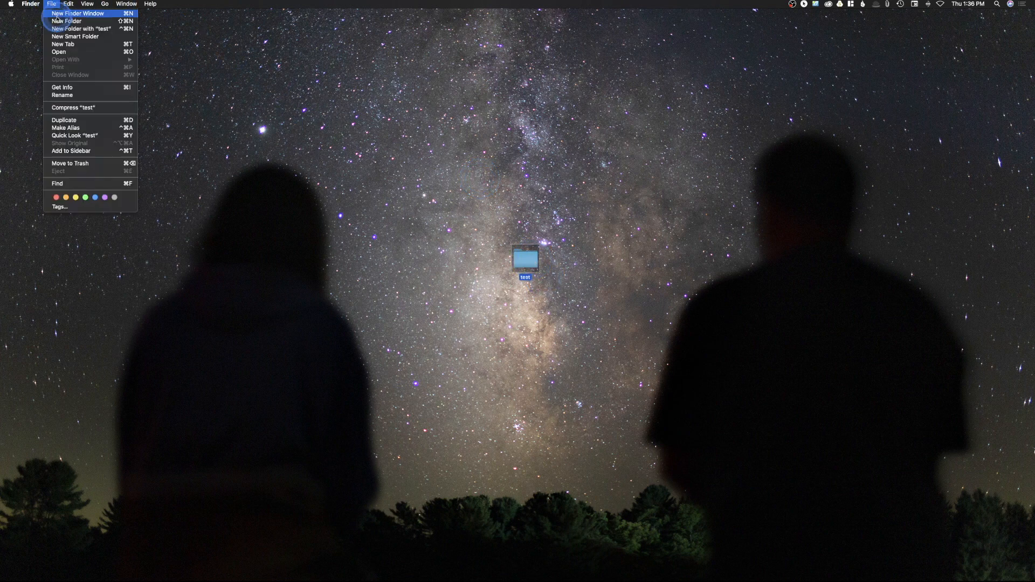
pyautogui.click(67, 88)
pyautogui.click(547, 283)
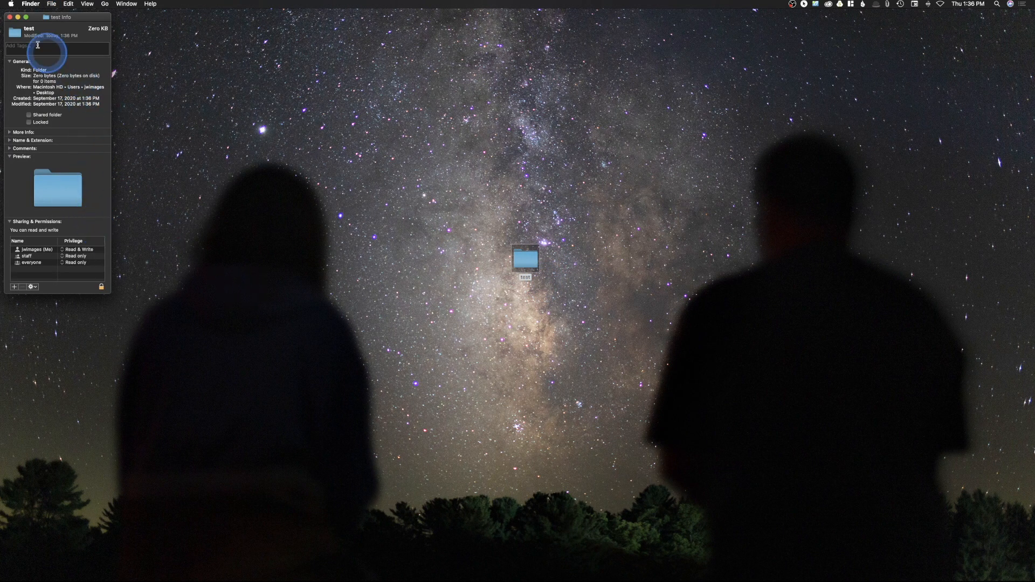
pyautogui.click(9, 17)
# - Move the test folder on the desktop to the Trash and locate the Empty Trash command
pyautogui.click(51, 4)
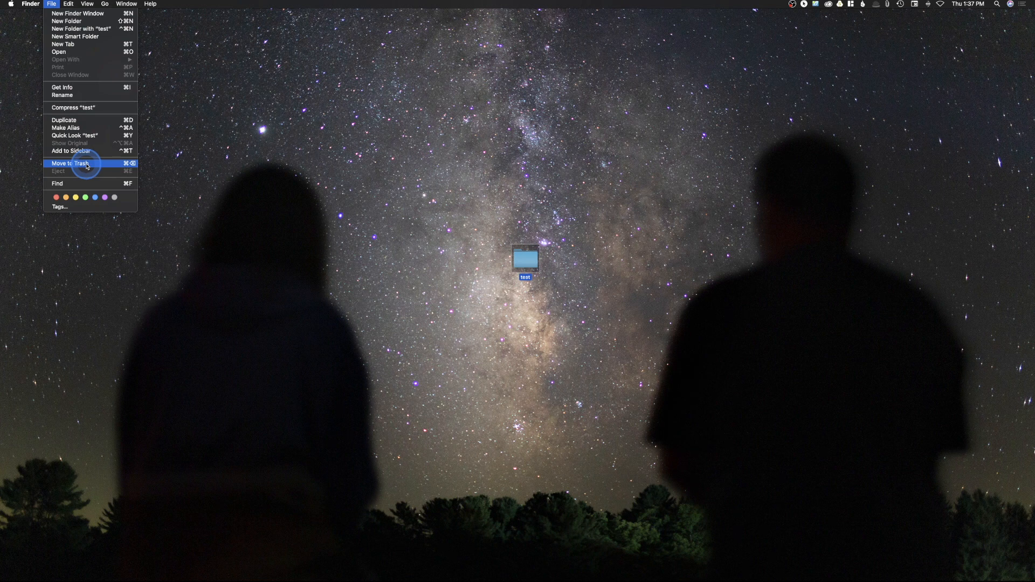
pyautogui.click(86, 164)
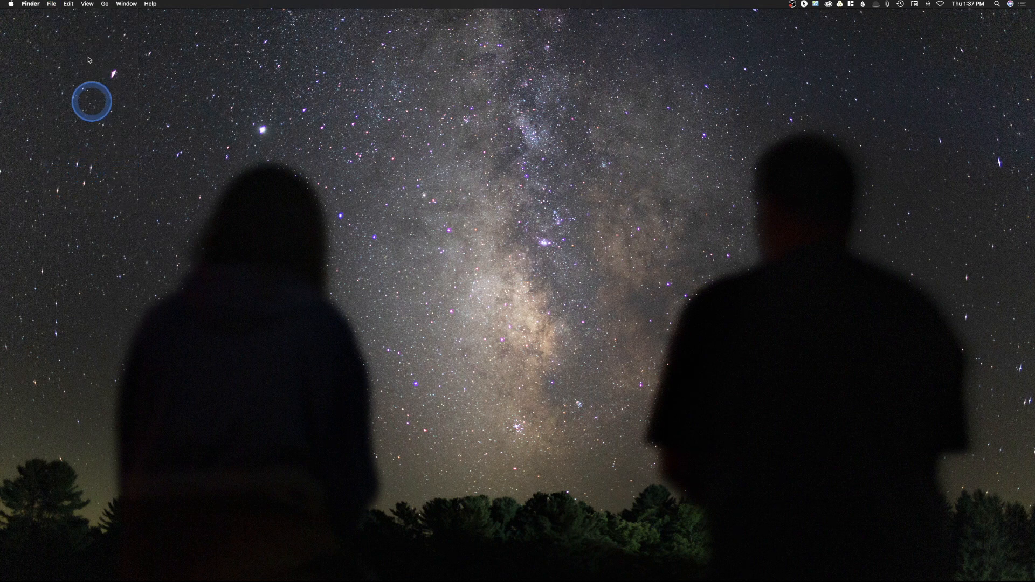
pyautogui.click(28, 4)
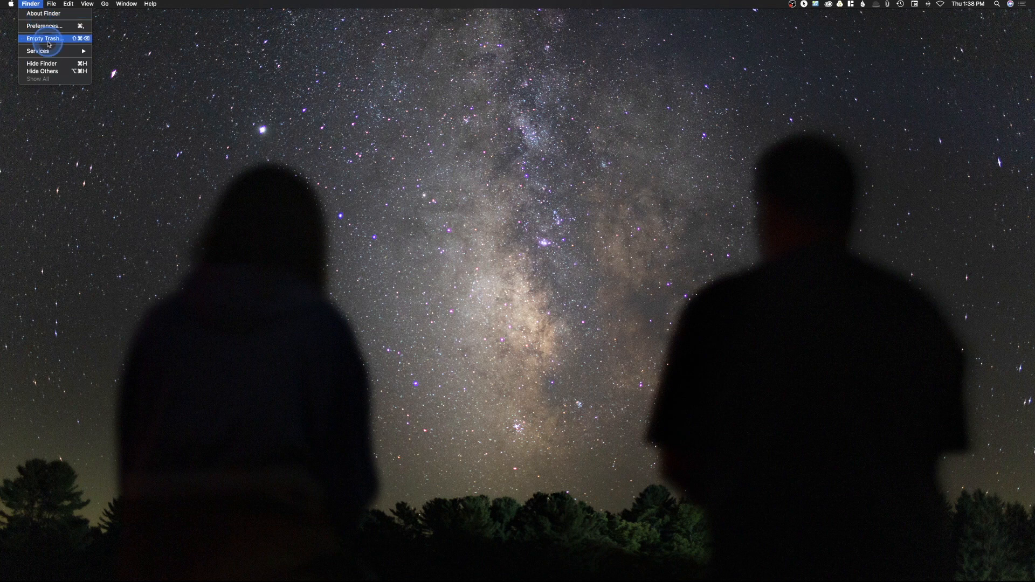
pyautogui.moveTo(51, 4)
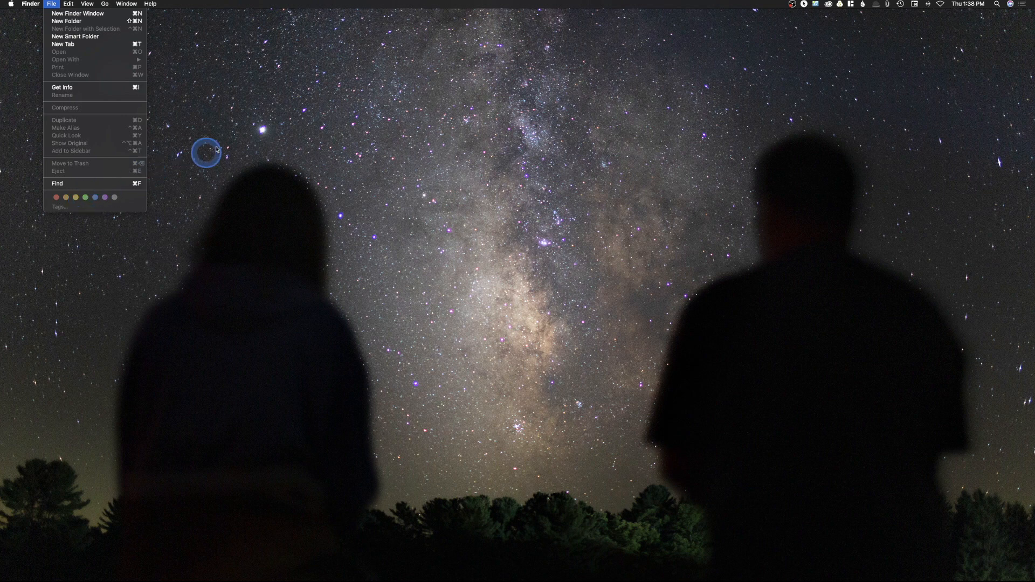
# - Look through Finder's editing, view, navigation and window commands with no Finder window open
pyautogui.click(216, 125)
pyautogui.click(69, 4)
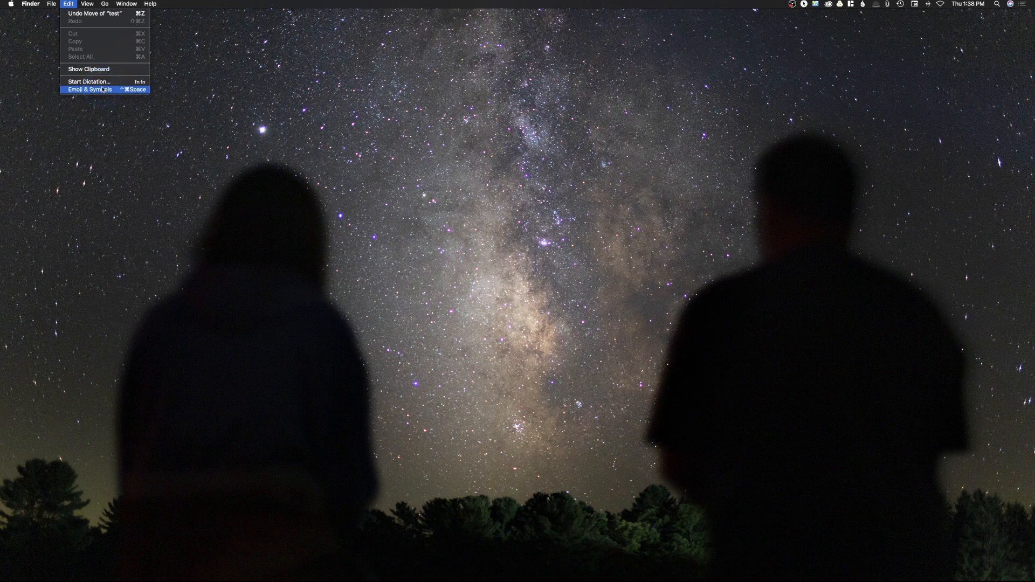
pyautogui.moveTo(87, 5)
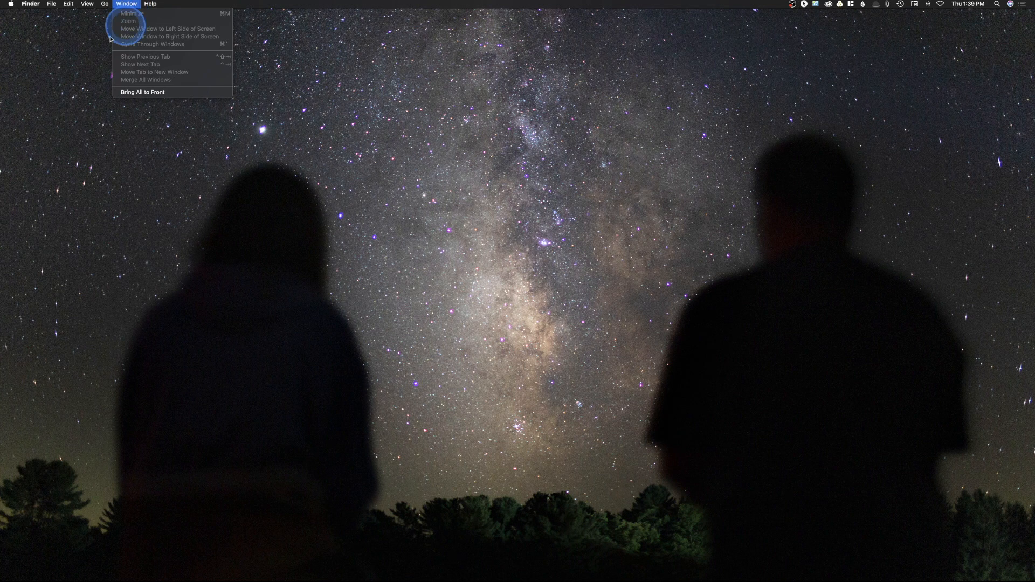
pyautogui.click(32, 67)
# - Open a Finder window on the Downloads folder and look through its full-screen, tiling and other window commands
pyautogui.moveTo(12, 98)
pyautogui.click(11, 88)
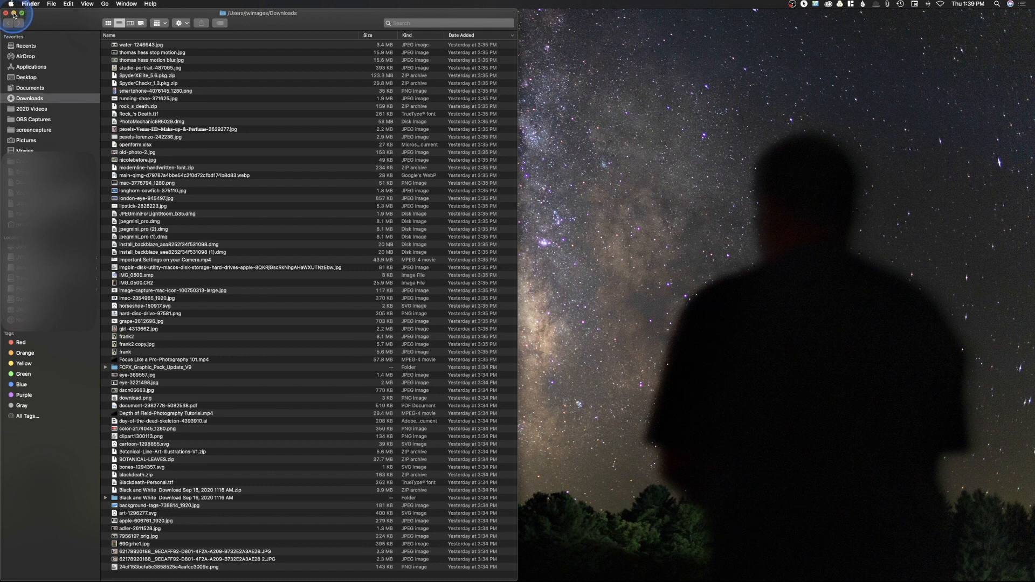
pyautogui.moveTo(1, 352)
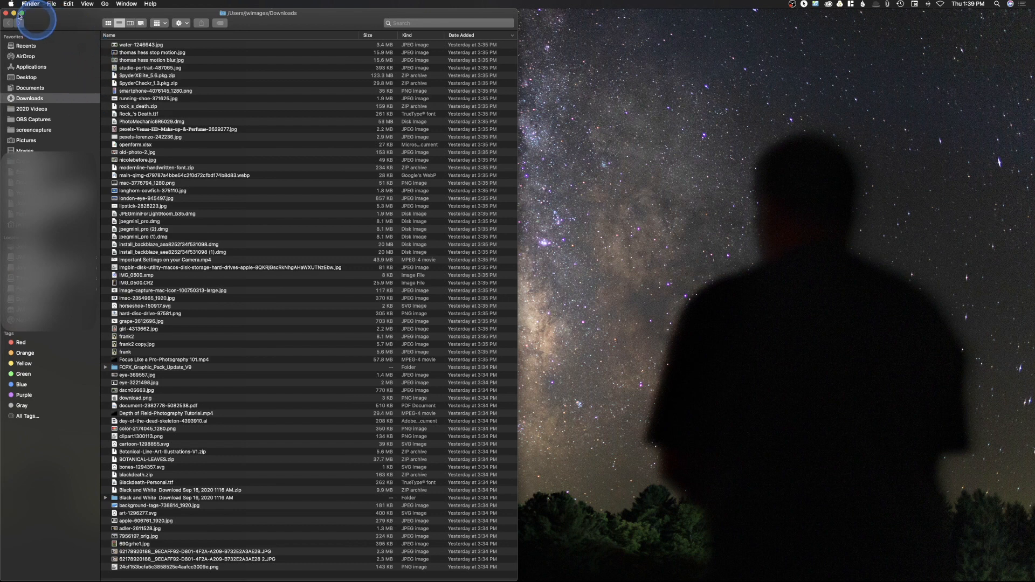
pyautogui.moveTo(22, 13)
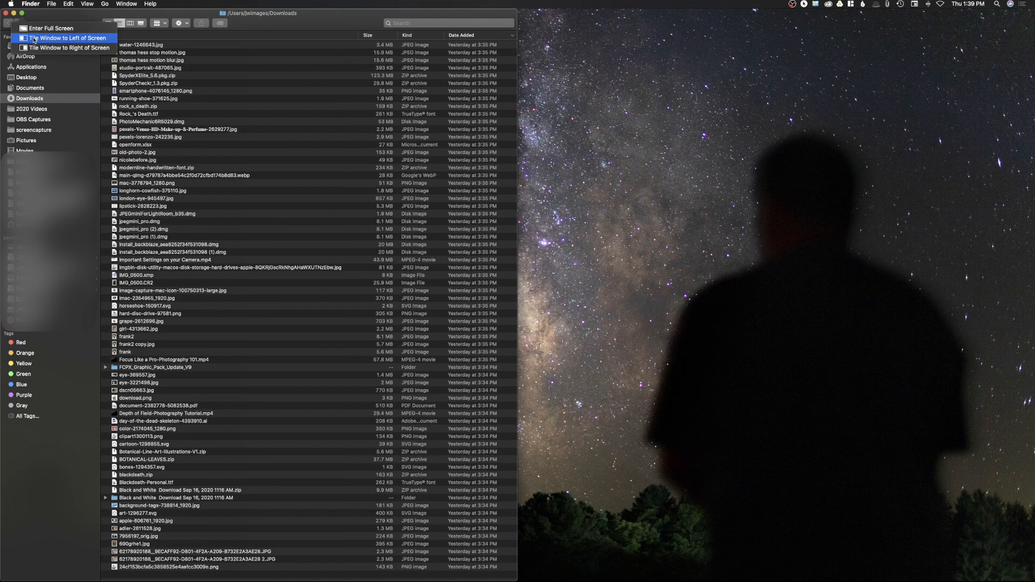
pyautogui.click(34, 48)
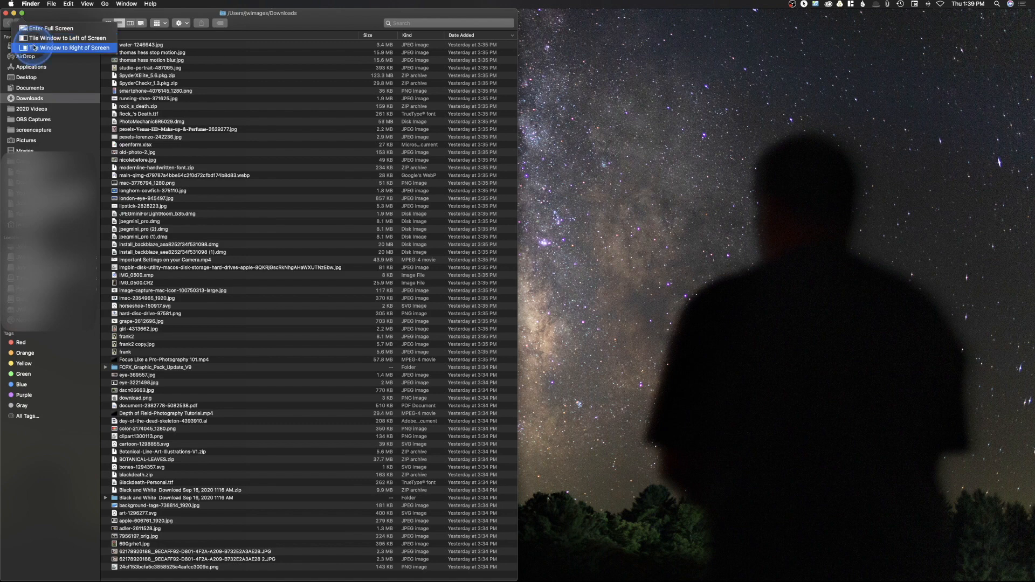
pyautogui.click(127, 4)
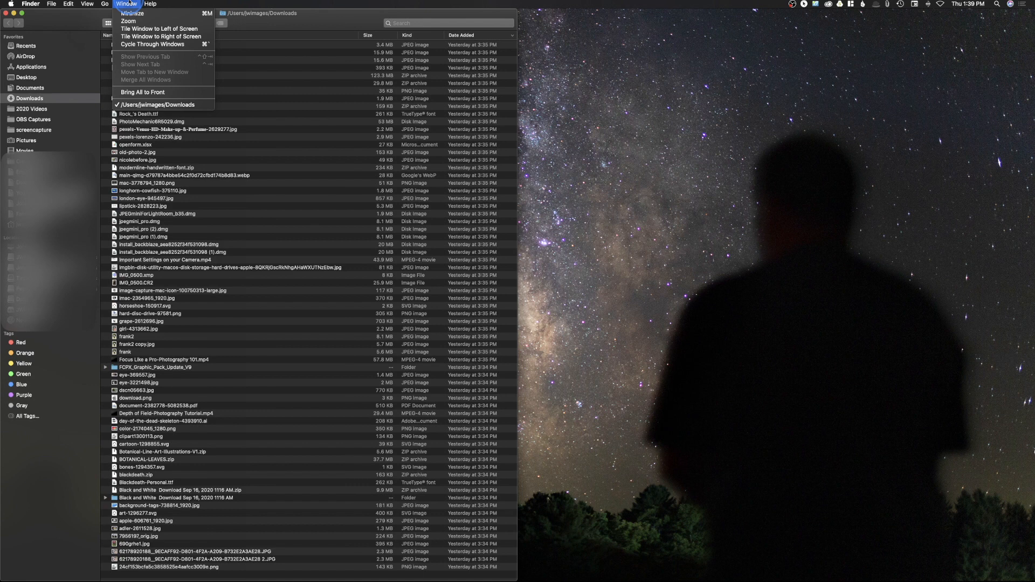
pyautogui.moveTo(150, 4)
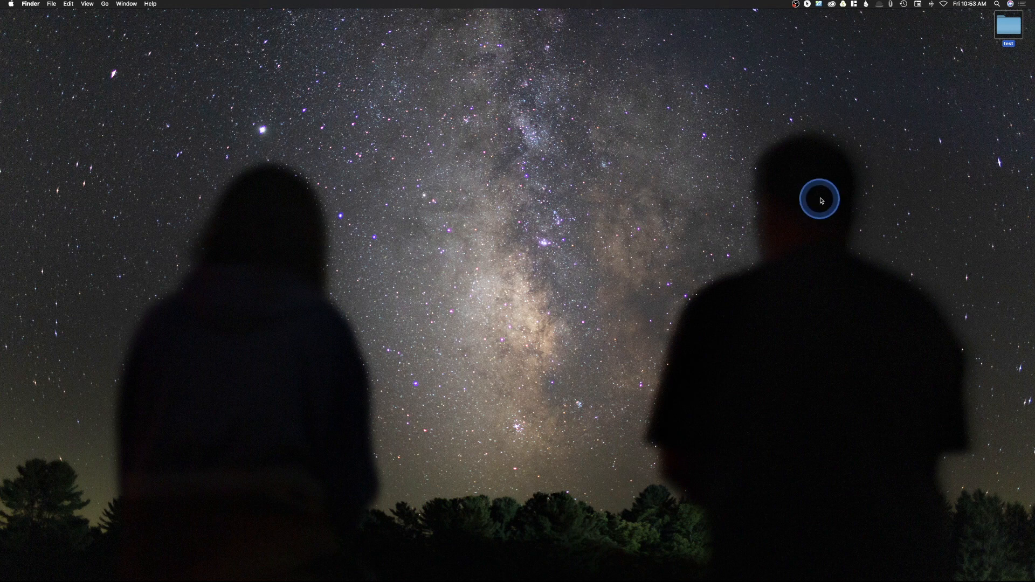
# - Move the test folder to the middle of the desktop, and open and close a Finder window
pyautogui.moveTo(1008, 26); pyautogui.dragTo(523, 294)
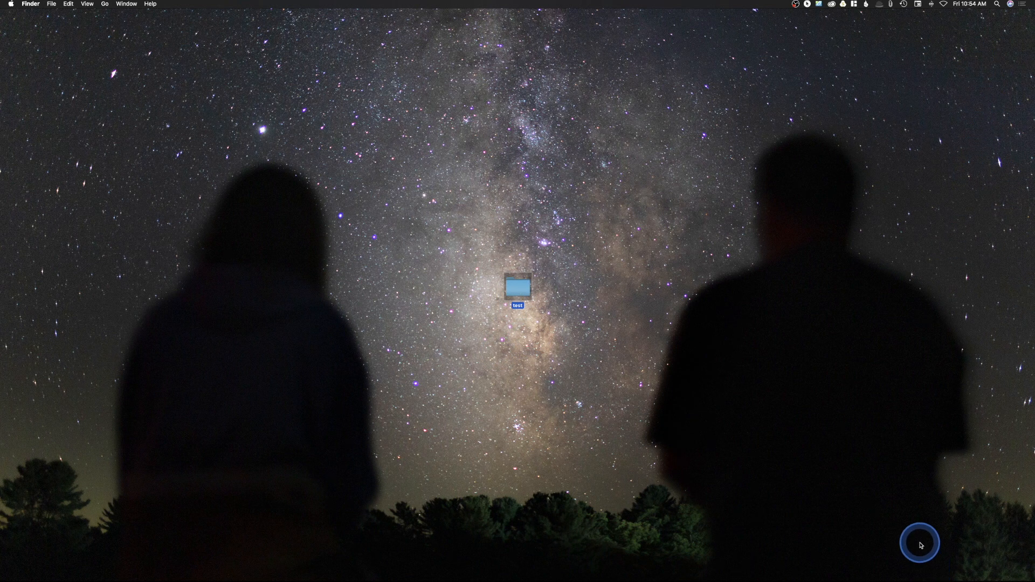
pyautogui.moveTo(9, 49)
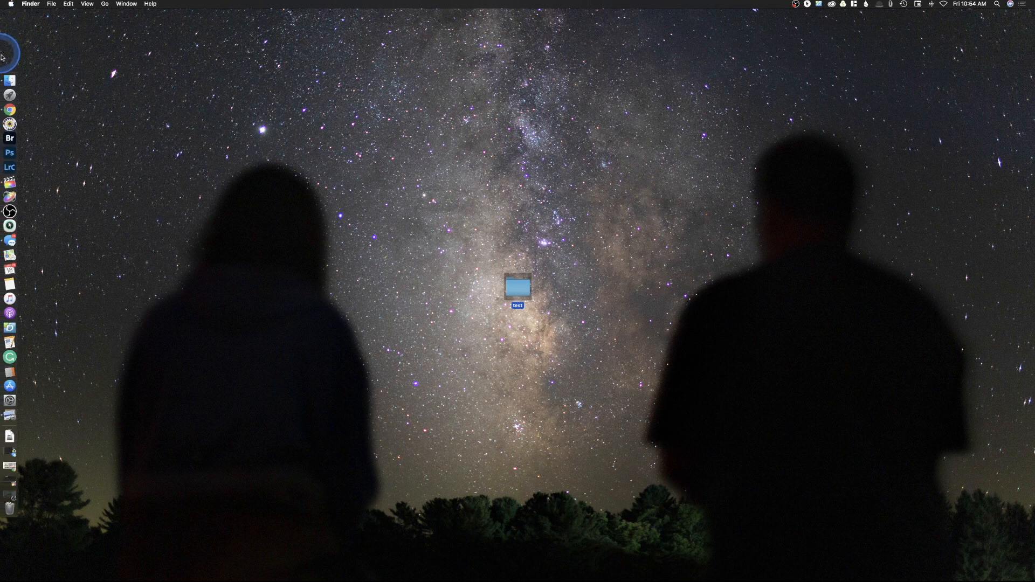
pyautogui.click(19, 82)
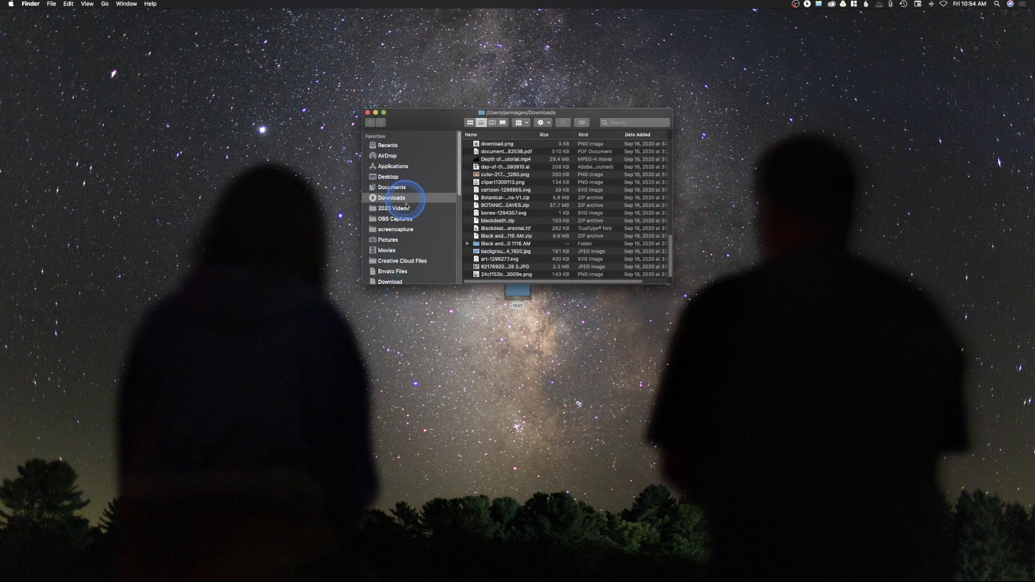
pyautogui.click(368, 113)
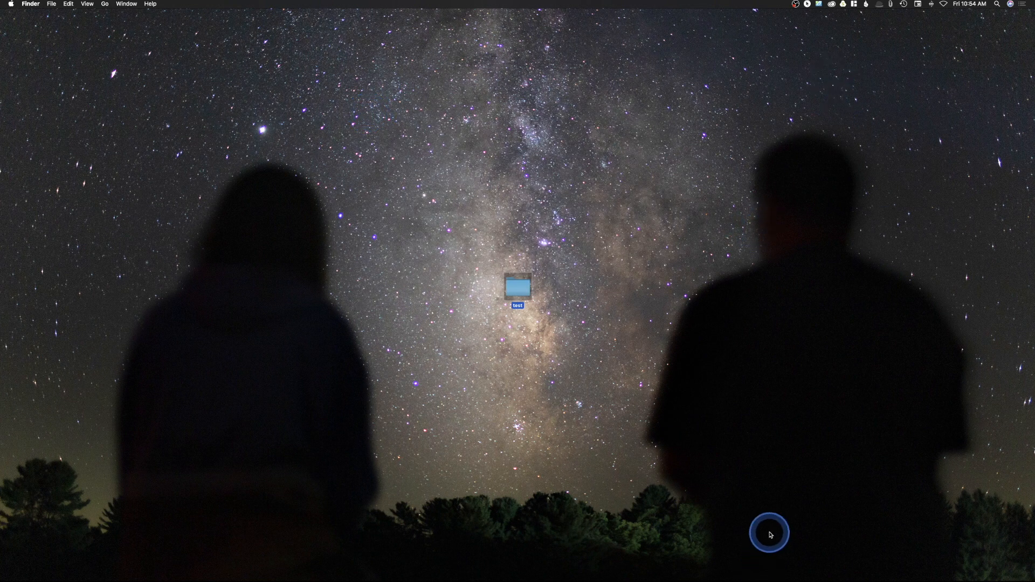
# - Open the test folder in a full-screen Finder window and go to the Computer location
pyautogui.doubleClick(519, 290)
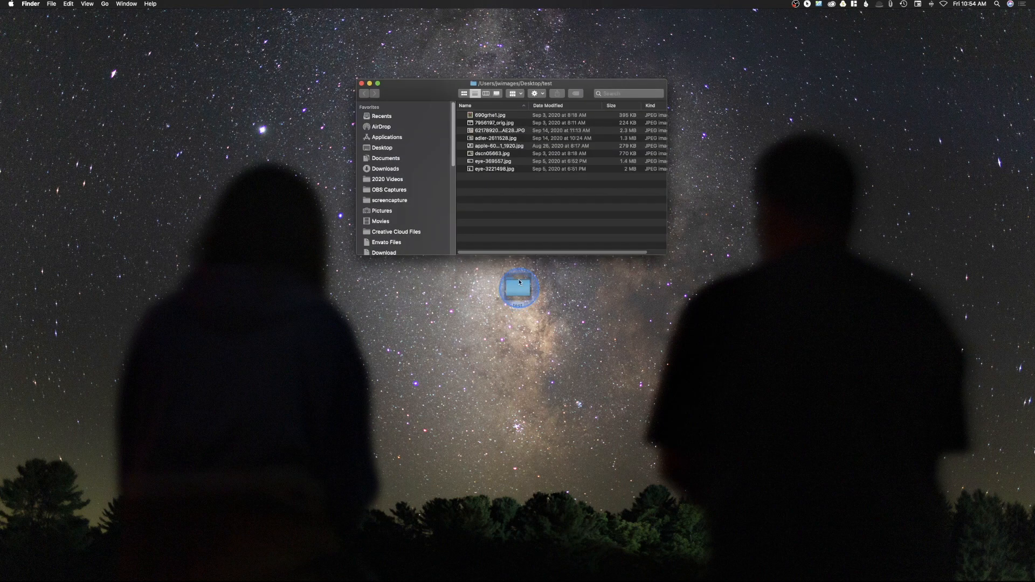
pyautogui.click(379, 85)
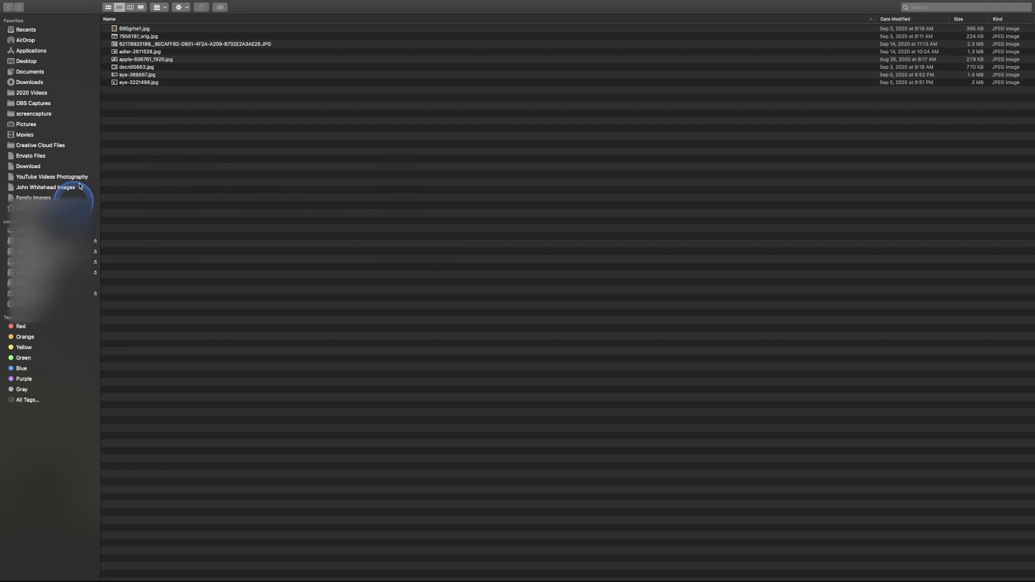
pyautogui.click(106, 4)
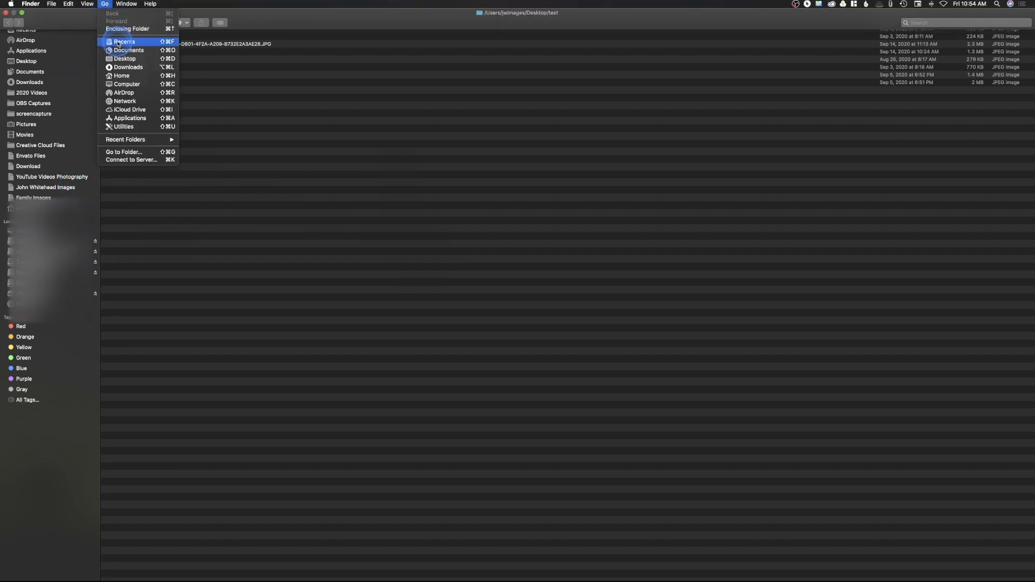
pyautogui.click(128, 84)
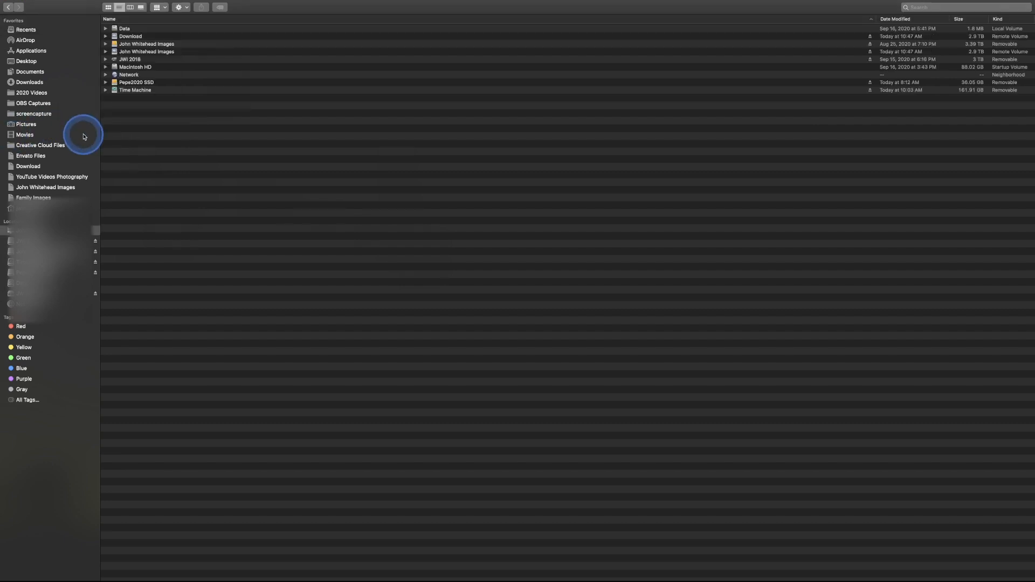
# - Add the Time Machine drive to the sidebar favorites below Download, and remove it from the sidebar again
pyautogui.moveTo(116, 93); pyautogui.dragTo(12, 175)
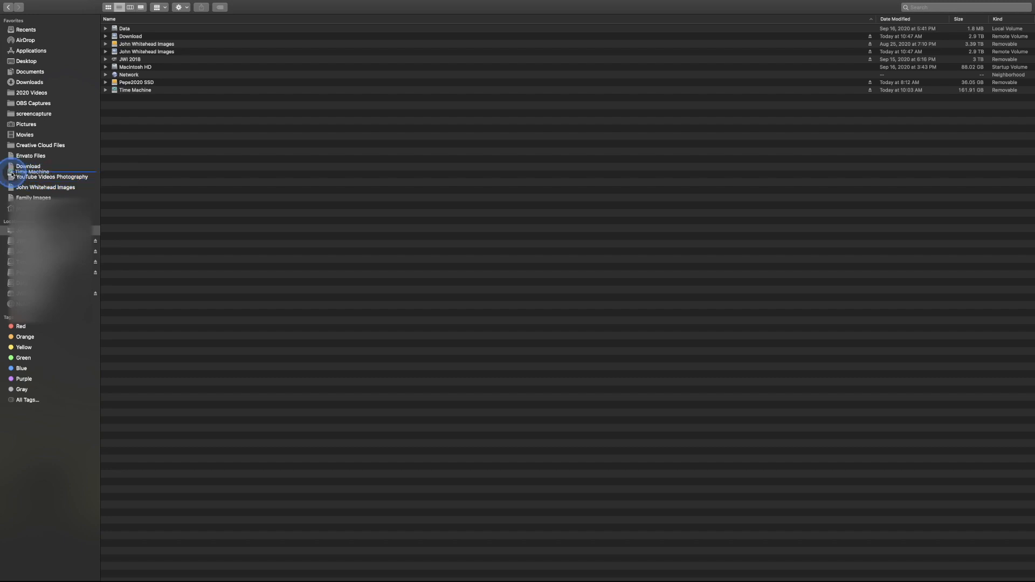
pyautogui.moveTo(12, 175); pyautogui.dragTo(12, 176)
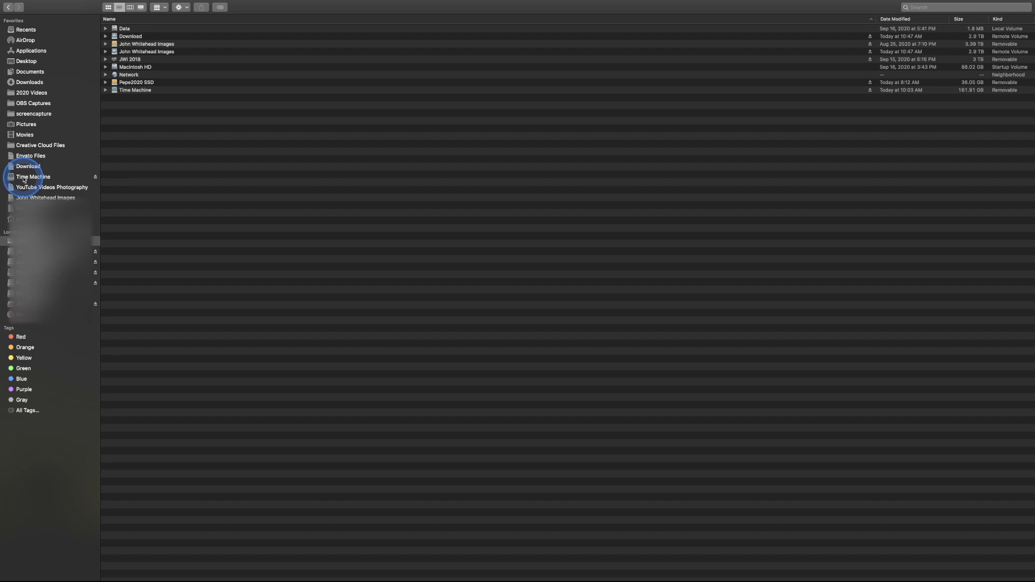
pyautogui.rightClick(35, 179)
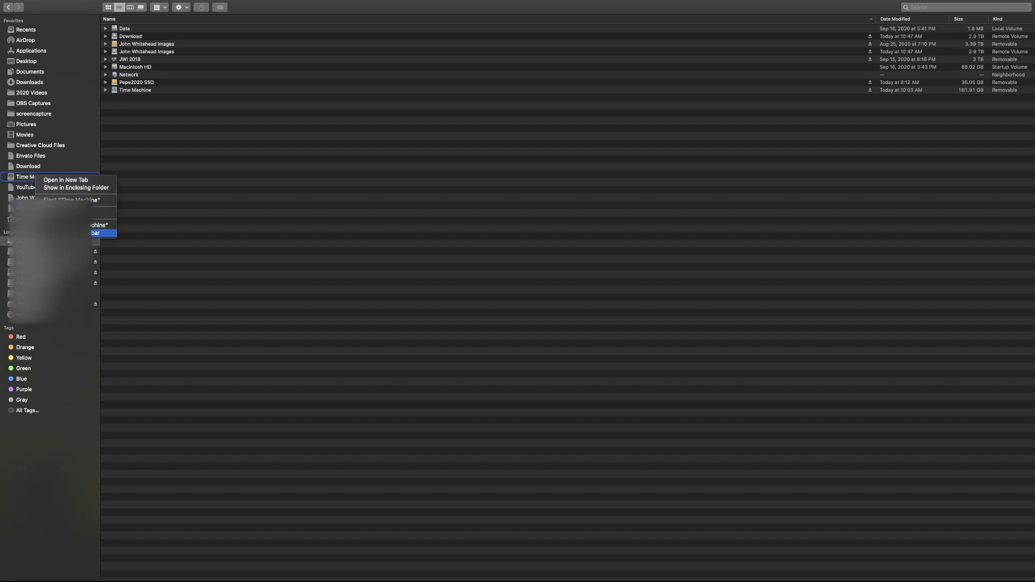
pyautogui.click(103, 233)
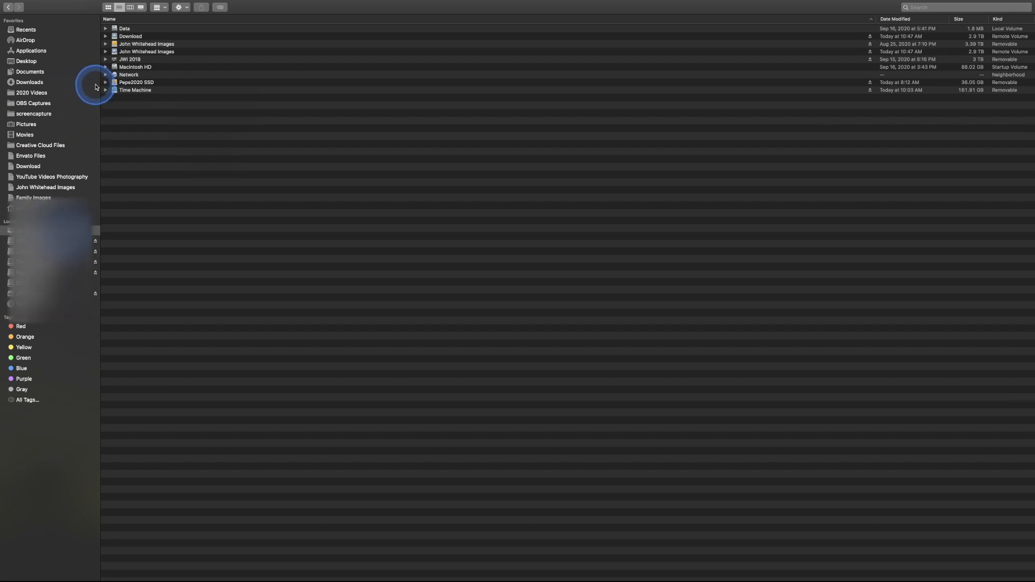
# - Return to the test folder and show its image files as icons
pyautogui.click(8, 8)
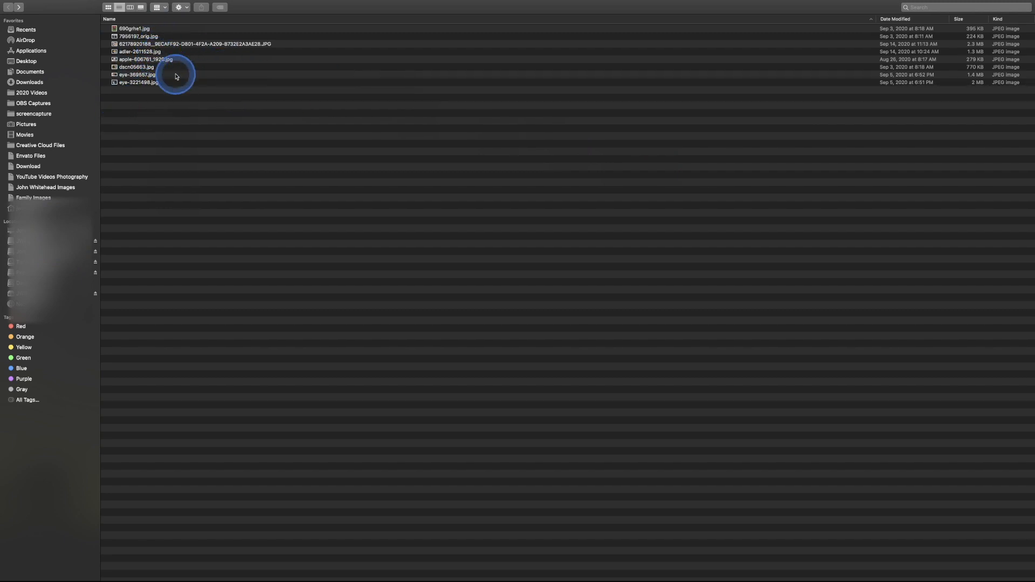
pyautogui.click(109, 8)
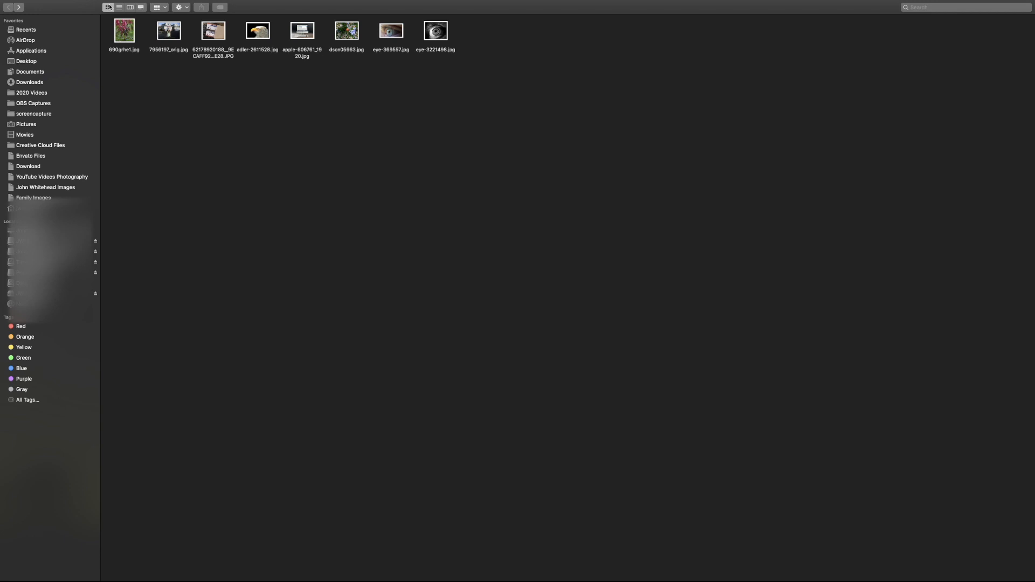
pyautogui.click(127, 35)
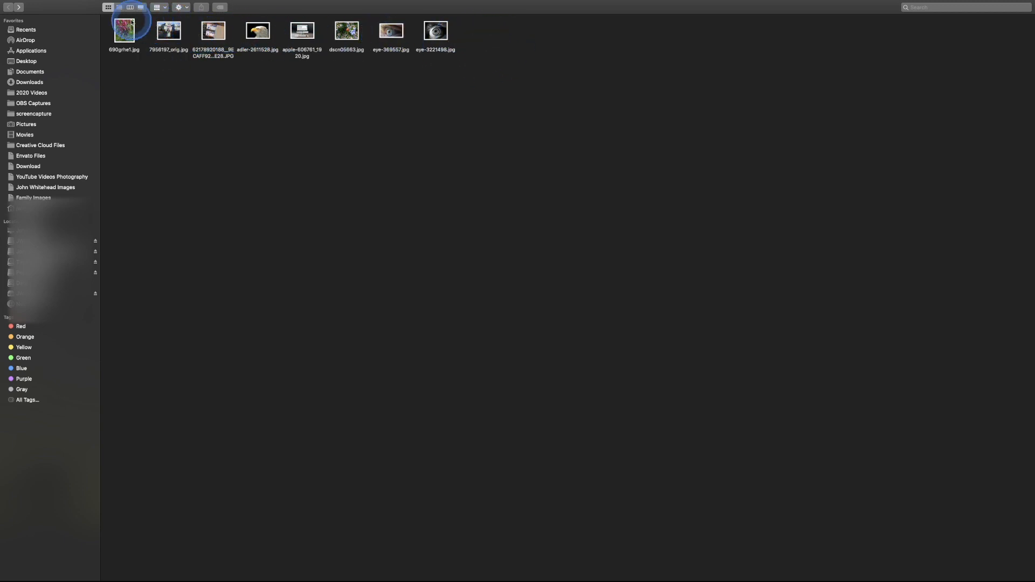
# - Show the test folder as a list, sorting it by name in reverse and by Date Modified with the oldest first
pyautogui.click(120, 8)
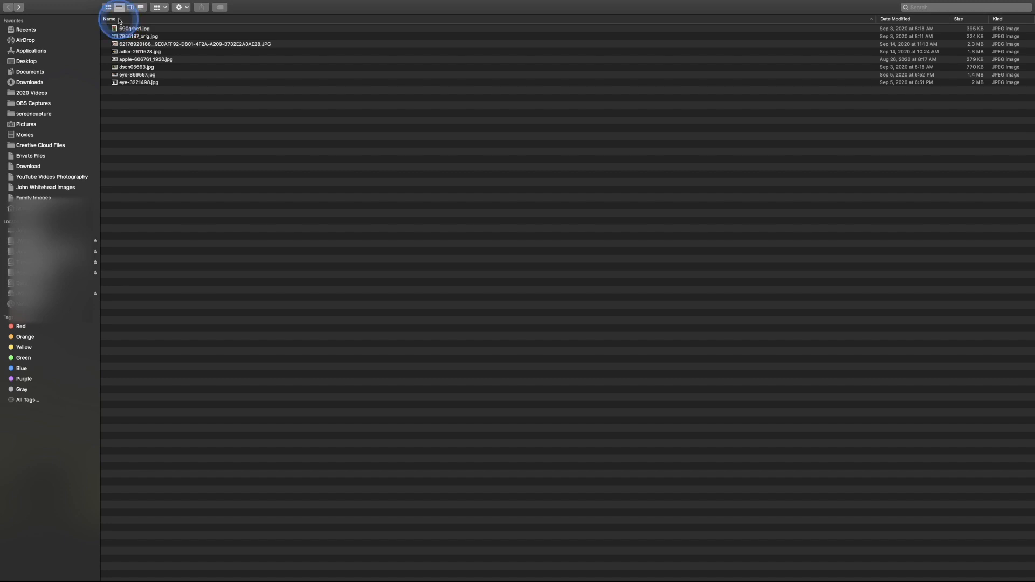
pyautogui.click(120, 20)
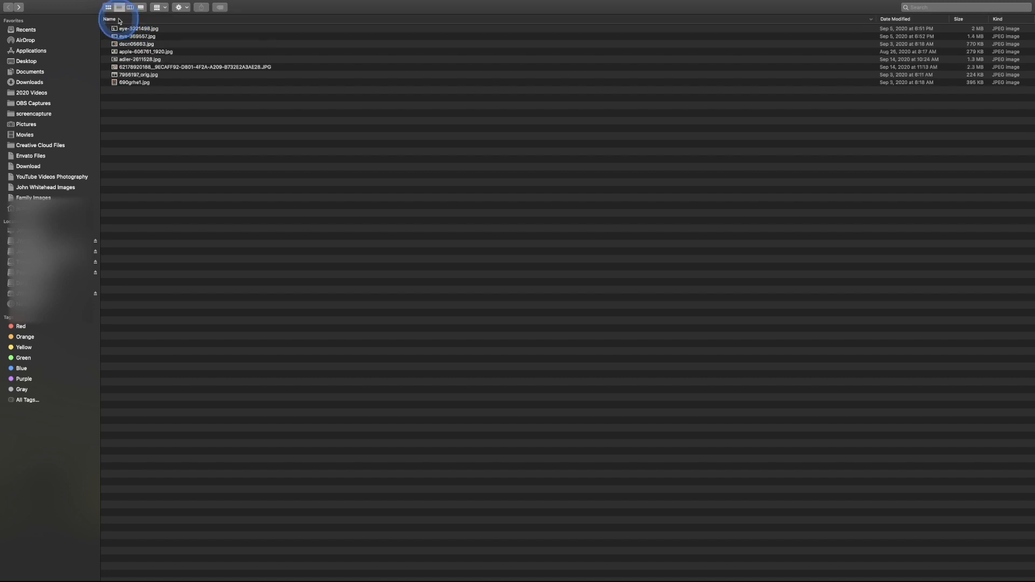
pyautogui.click(916, 20)
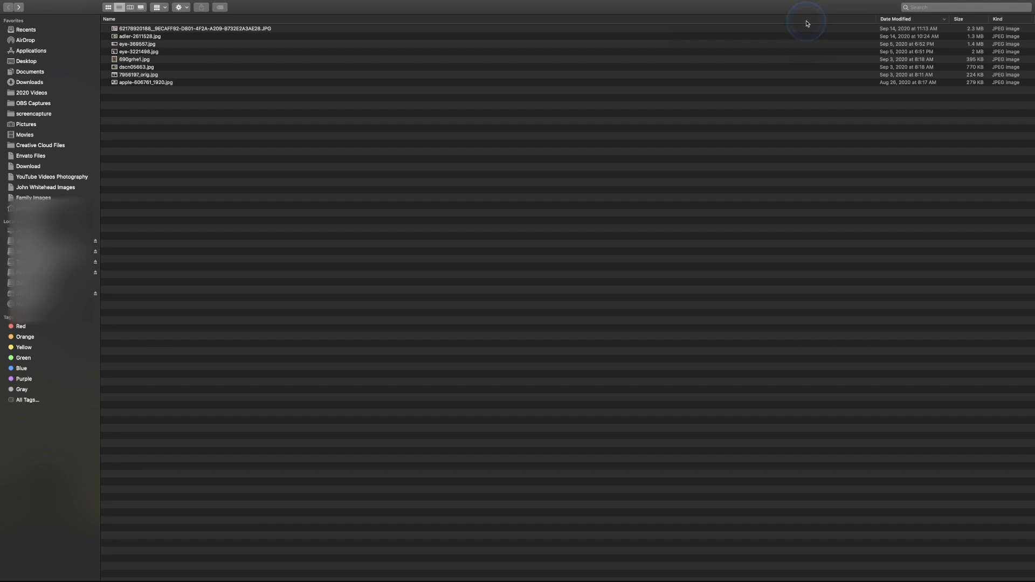
pyautogui.click(894, 20)
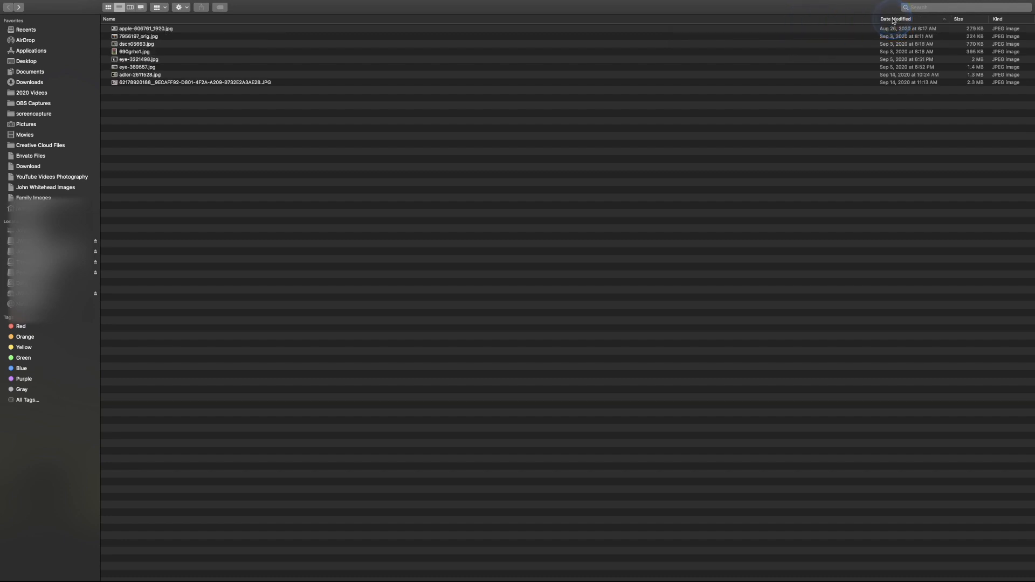
# - Preview apple-606761_1920.jpg in column view, and browse from the Desktop into the test folder in columns
pyautogui.click(166, 32)
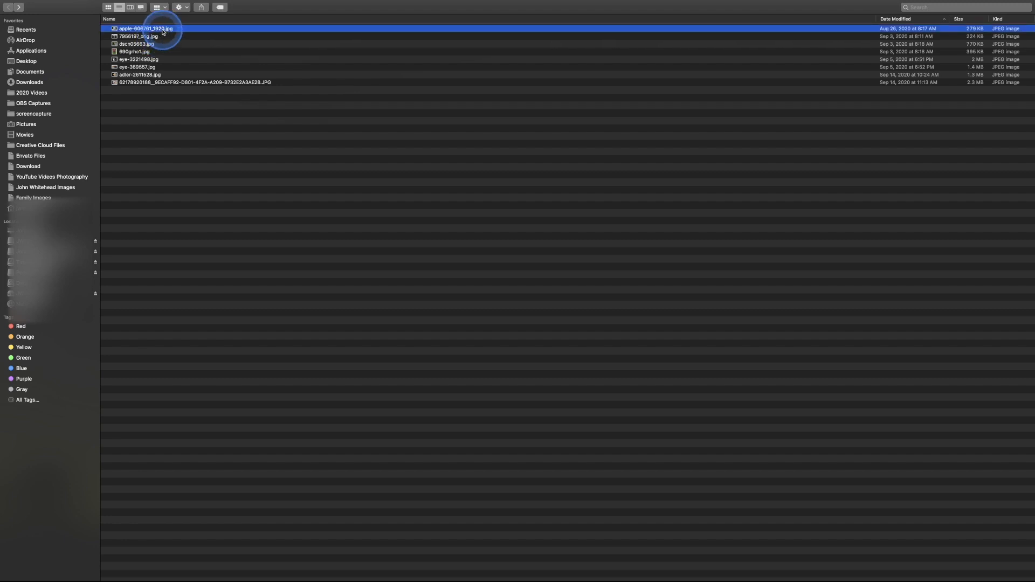
pyautogui.click(131, 8)
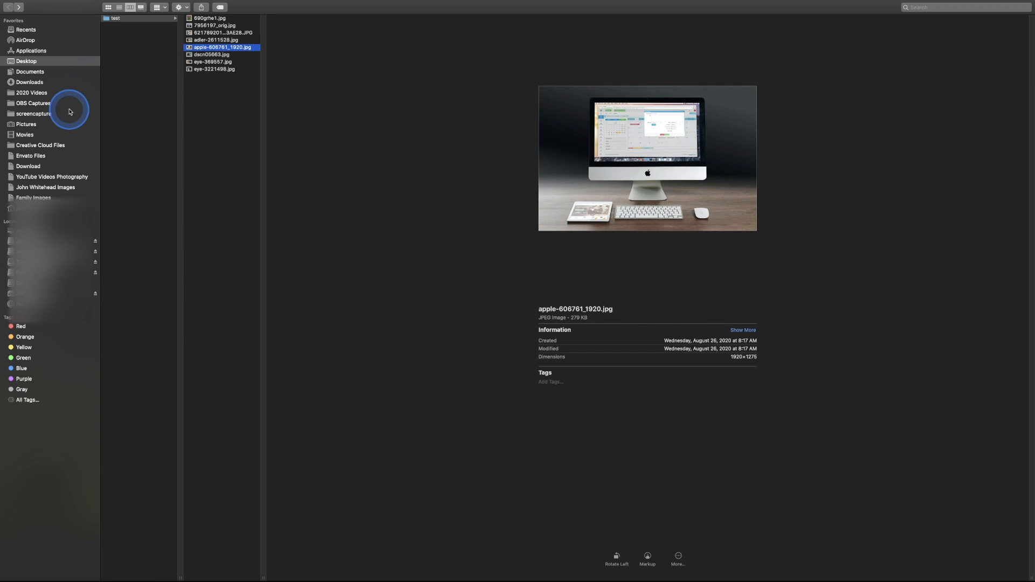
pyautogui.click(31, 62)
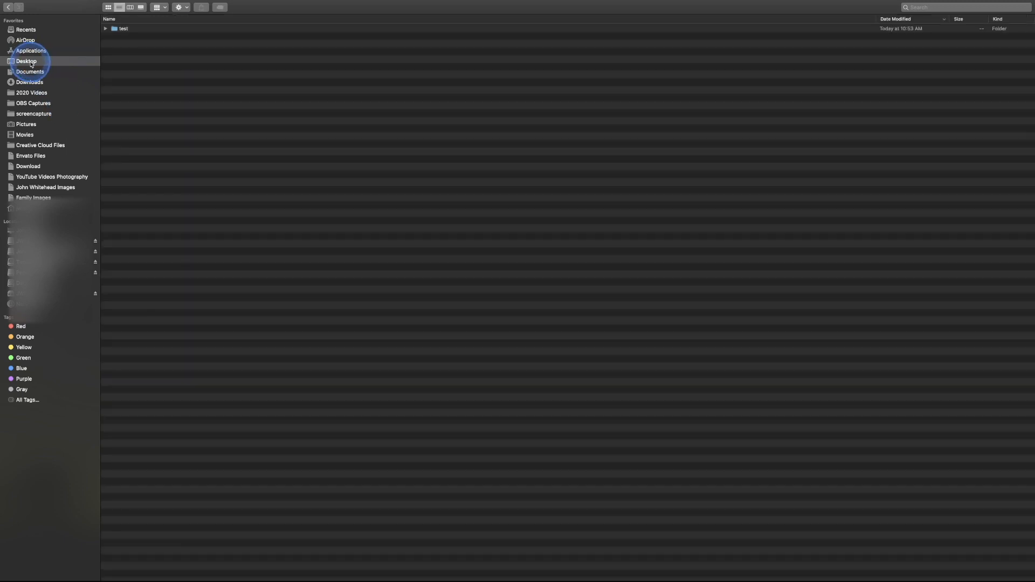
pyautogui.click(130, 7)
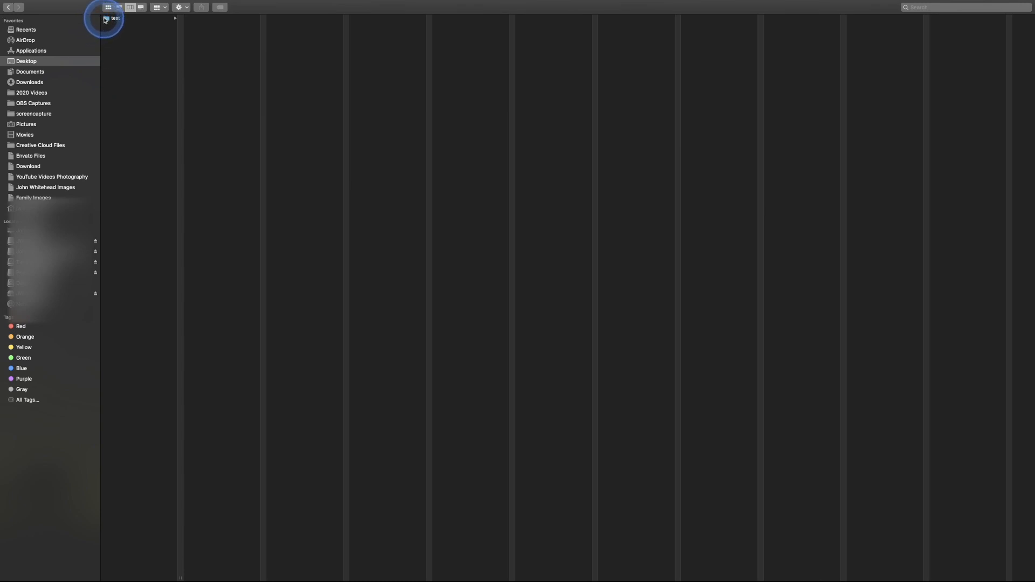
pyautogui.click(106, 19)
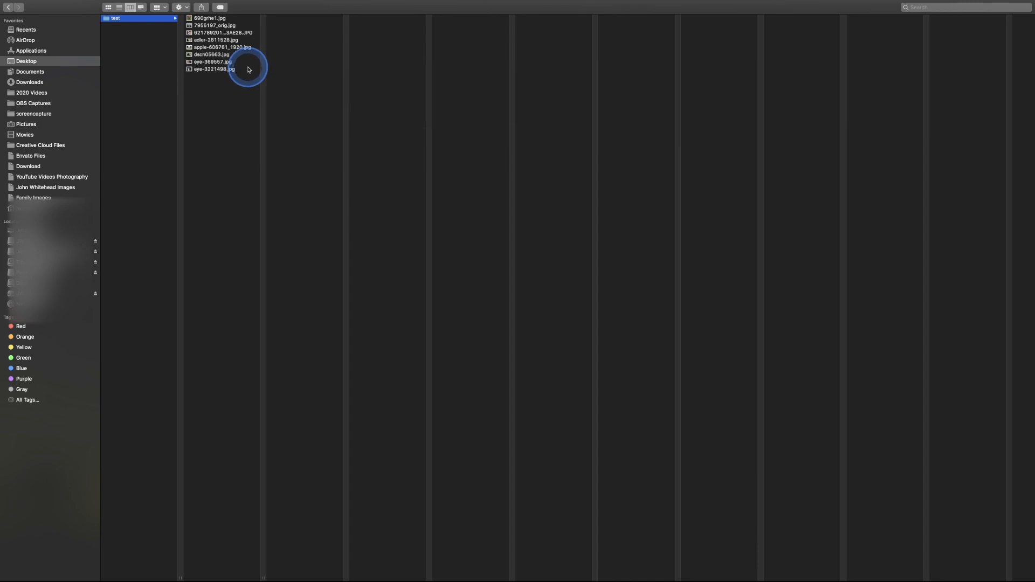
# - Show the test folder in gallery view and step through its images from 7956197_orig.jpg to adler-2611528.jpg
pyautogui.click(141, 8)
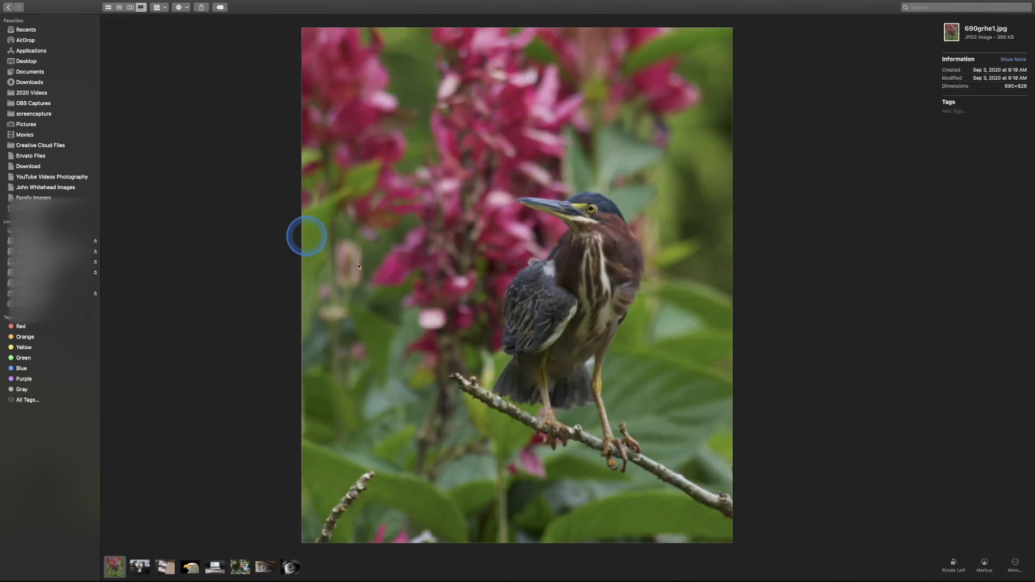
pyautogui.click(142, 566)
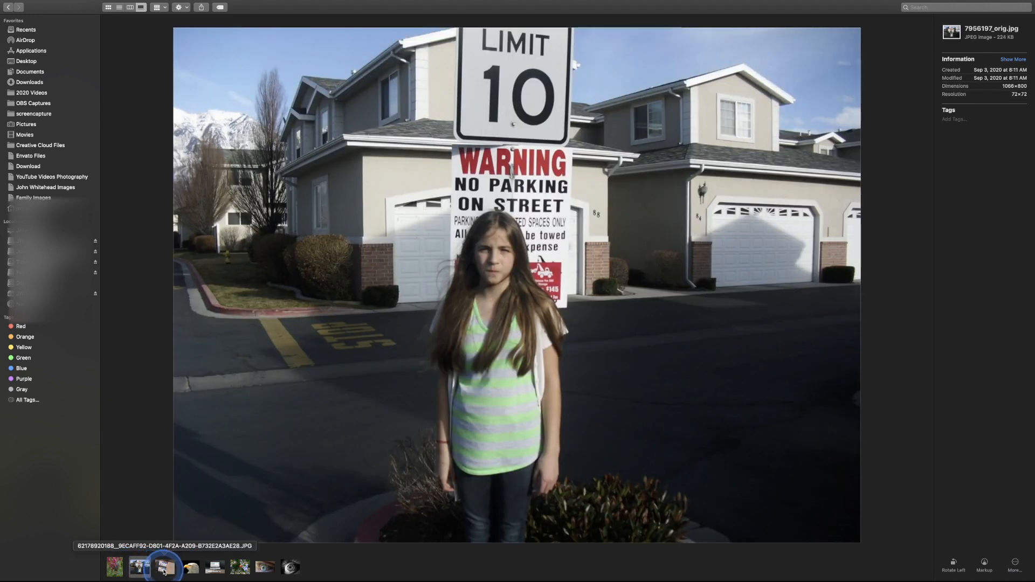
pyautogui.click(165, 571)
pyautogui.click(188, 571)
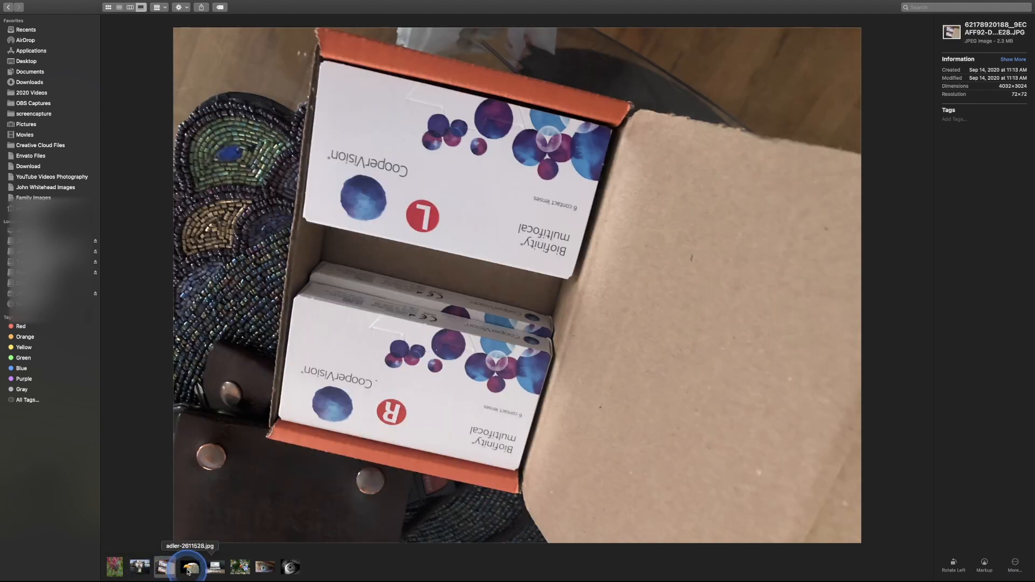
# - Preview apple-606761_1920.jpg in the gallery and review the options for arranging the items in the test folder
pyautogui.click(214, 569)
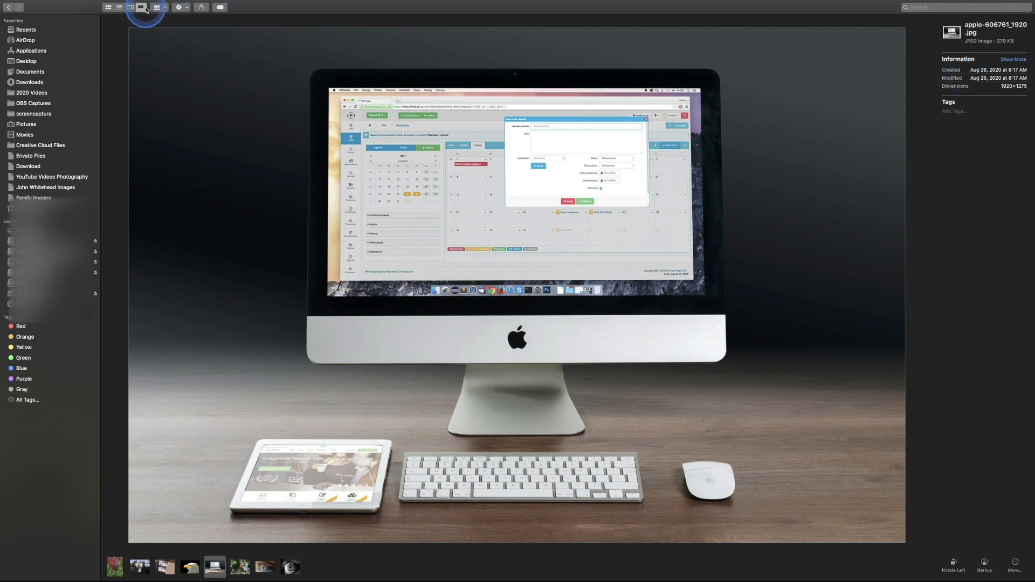
pyautogui.click(165, 8)
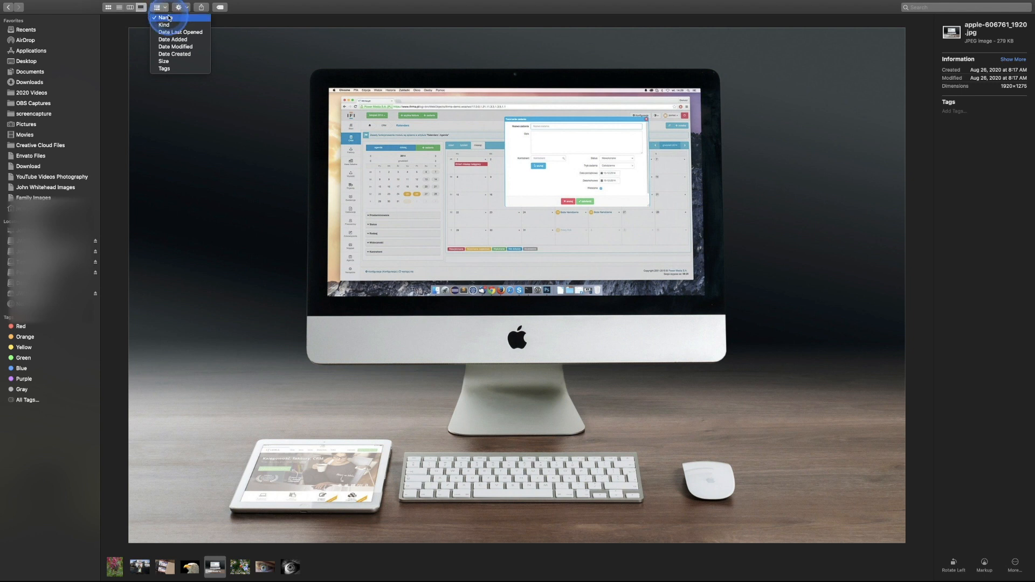
pyautogui.click(173, 33)
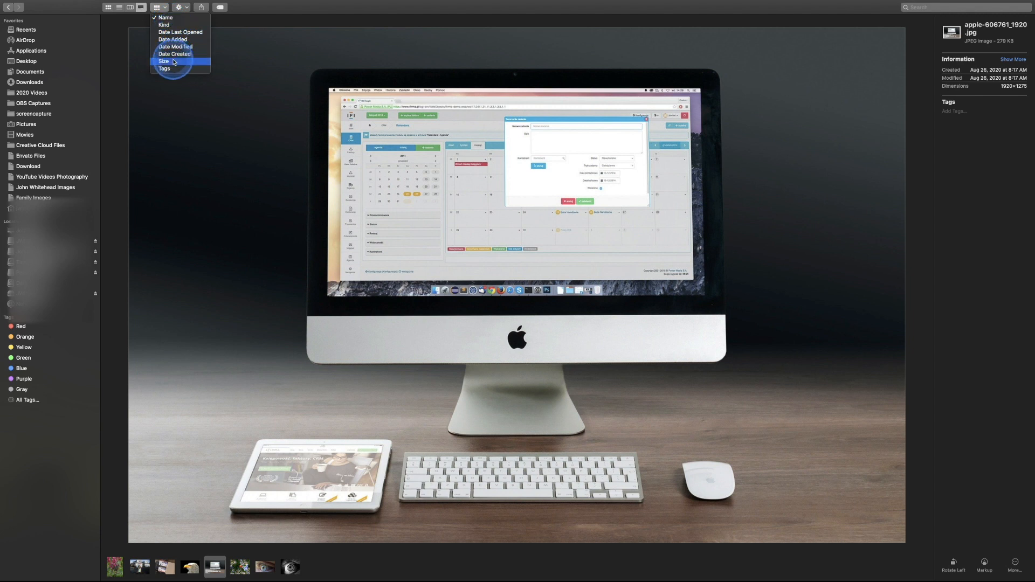
pyautogui.click(181, 7)
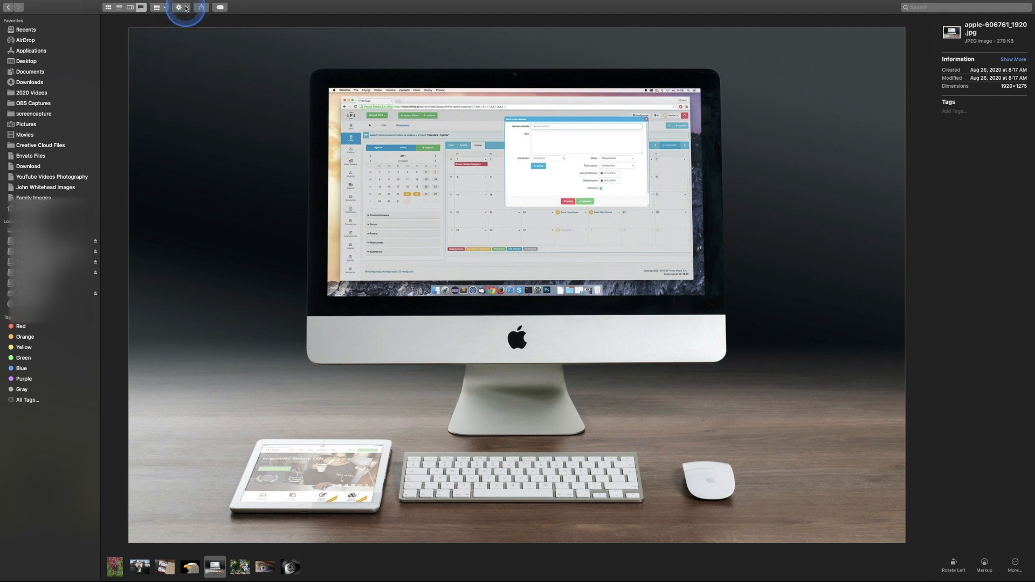
# - Create a new folder inside the test folder and review the actions available for it
pyautogui.click(186, 10)
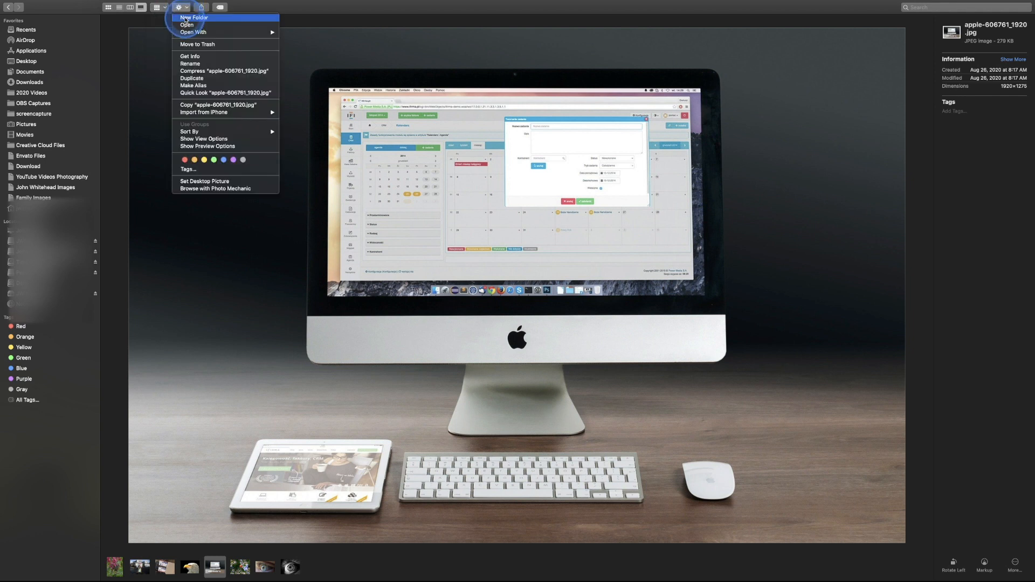
pyautogui.click(186, 19)
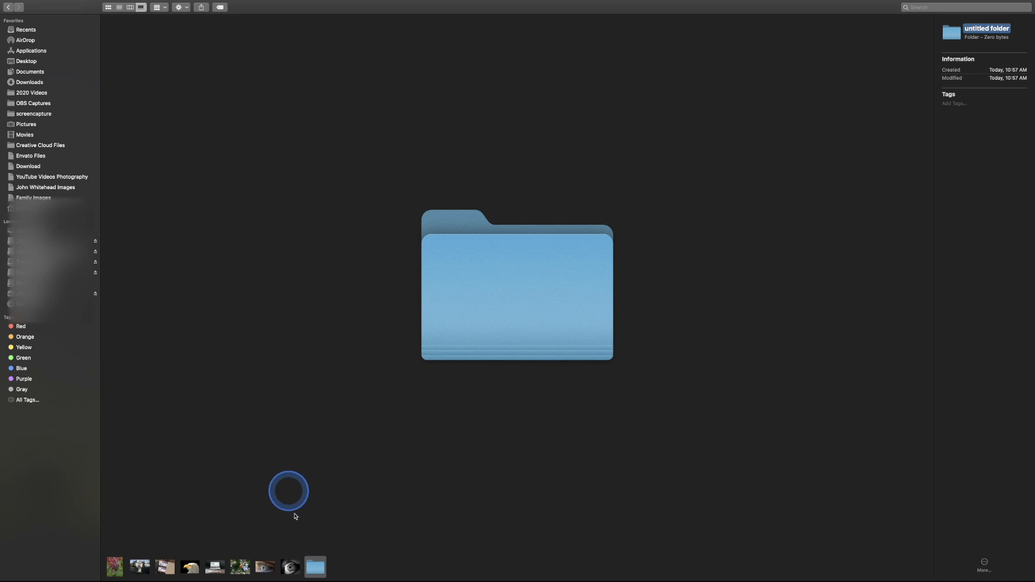
pyautogui.click(182, 7)
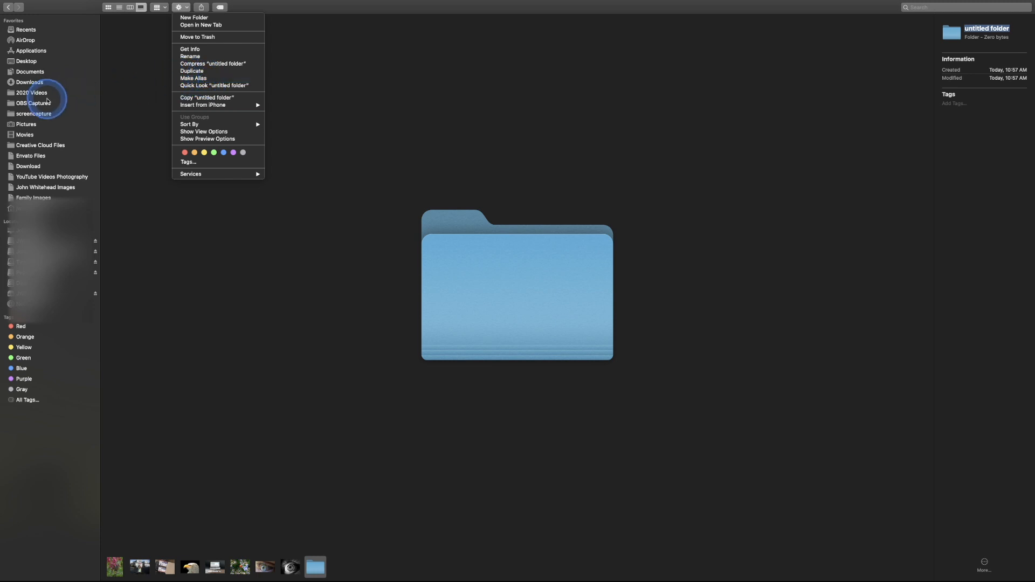
# - Make an alias of the Background Textures folder in Pictures and move the alias to the Desktop
pyautogui.click(23, 127)
pyautogui.click(23, 125)
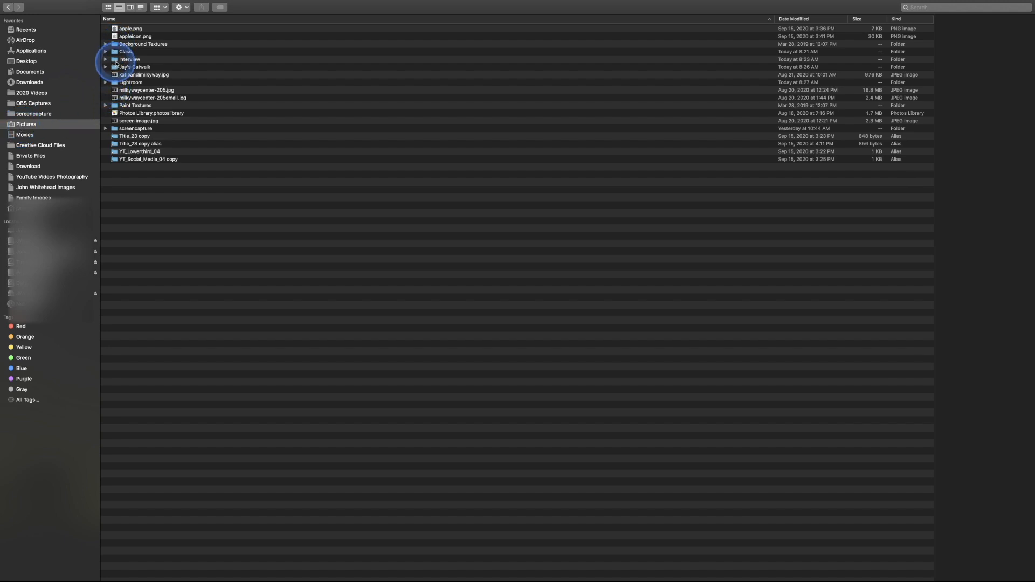
pyautogui.click(120, 45)
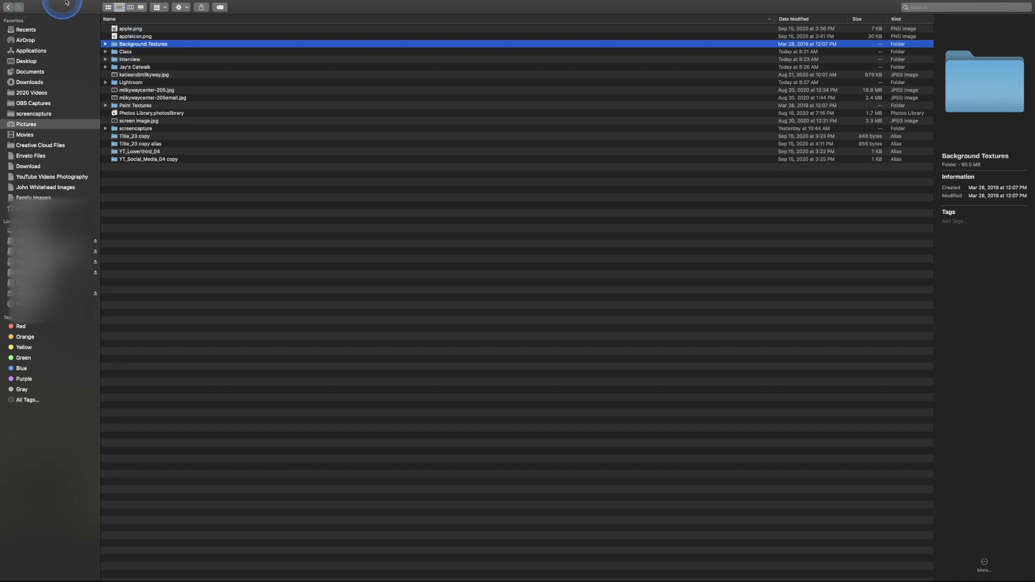
pyautogui.moveTo(65, 4)
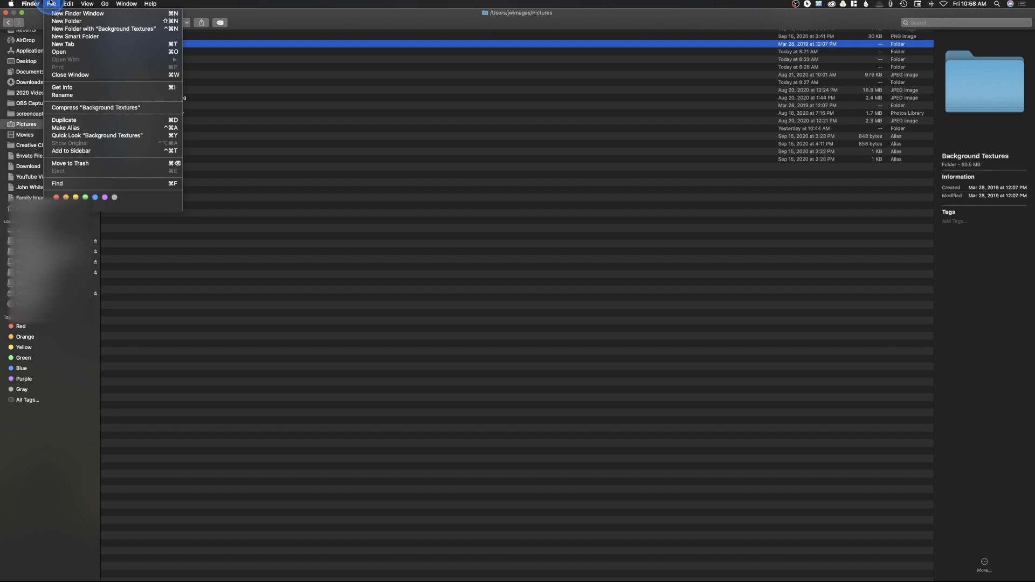
pyautogui.click(84, 128)
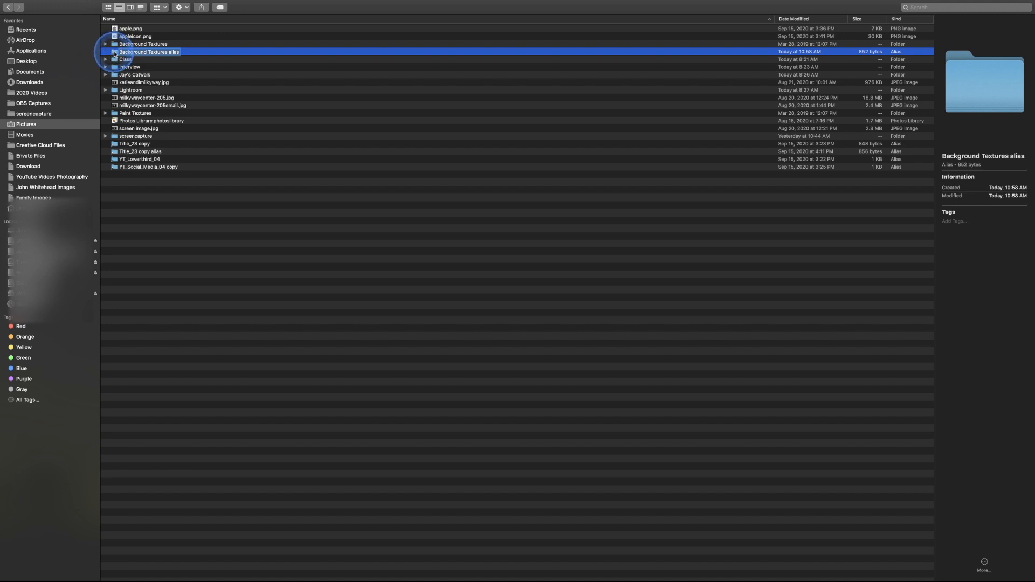
pyautogui.moveTo(115, 54); pyautogui.dragTo(27, 62)
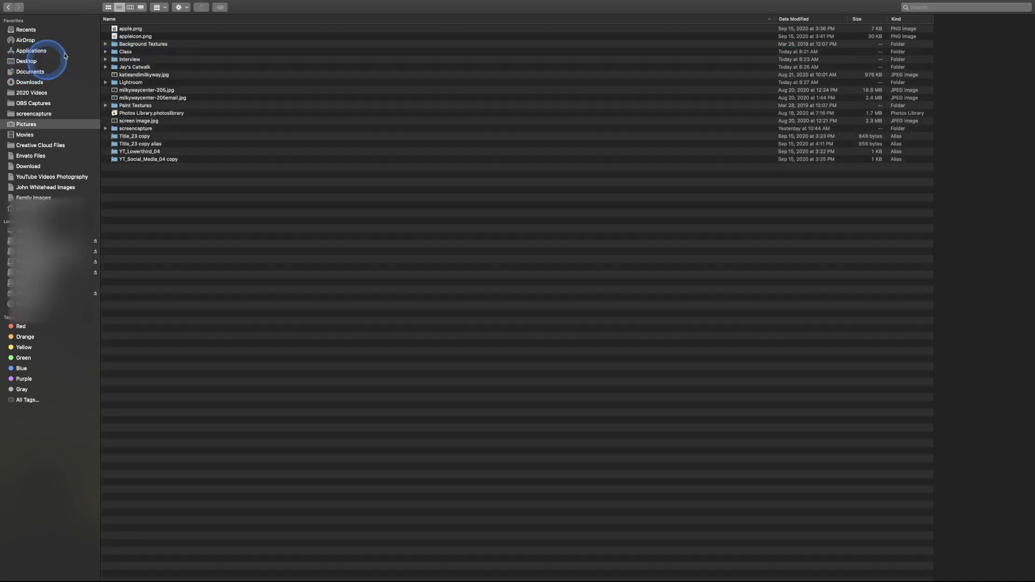
# - Show the contents of the Background Textures alias on the Desktop, and move the alias to the Trash
pyautogui.click(29, 65)
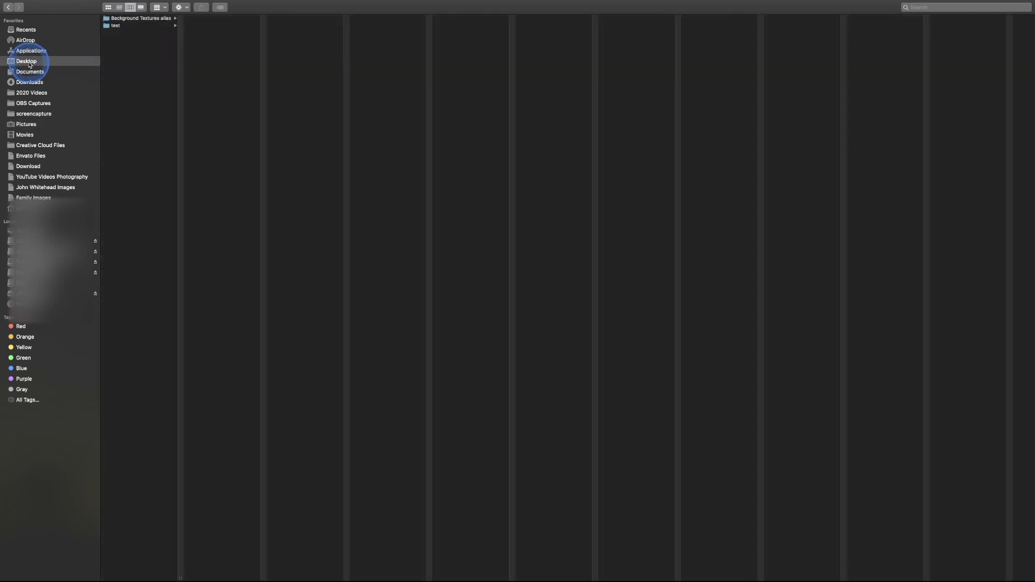
pyautogui.click(141, 21)
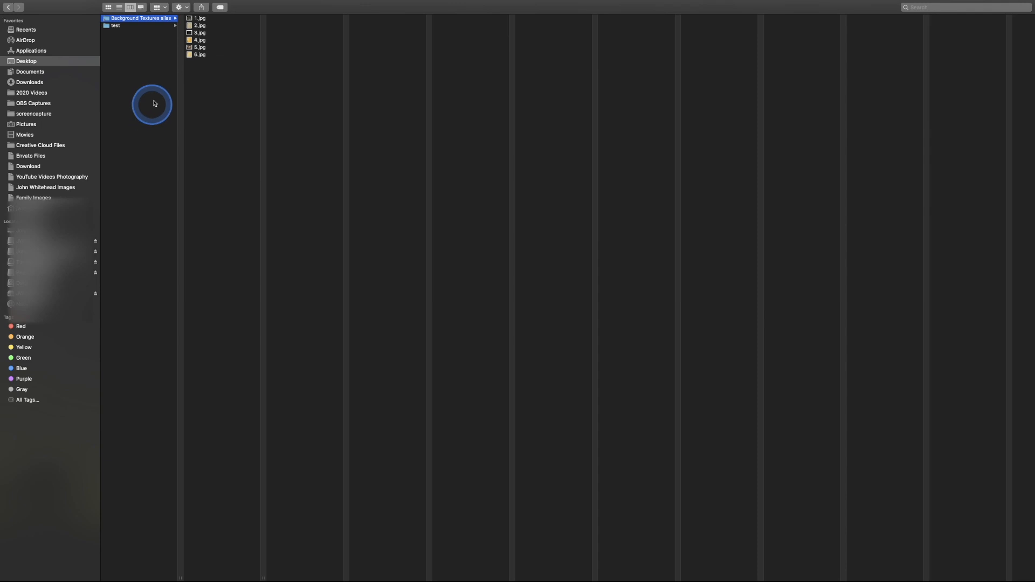
pyautogui.rightClick(129, 22)
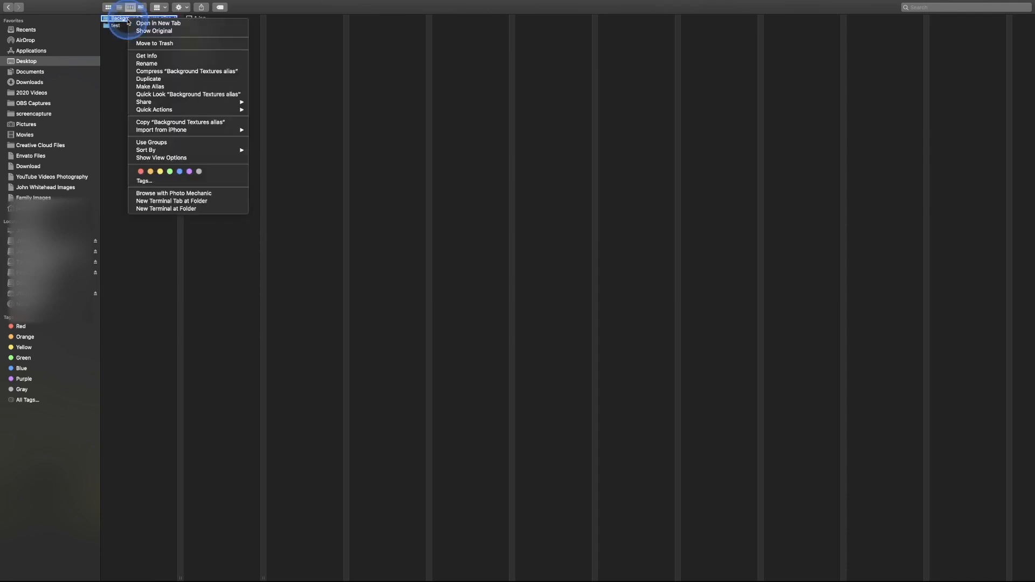
pyautogui.click(172, 45)
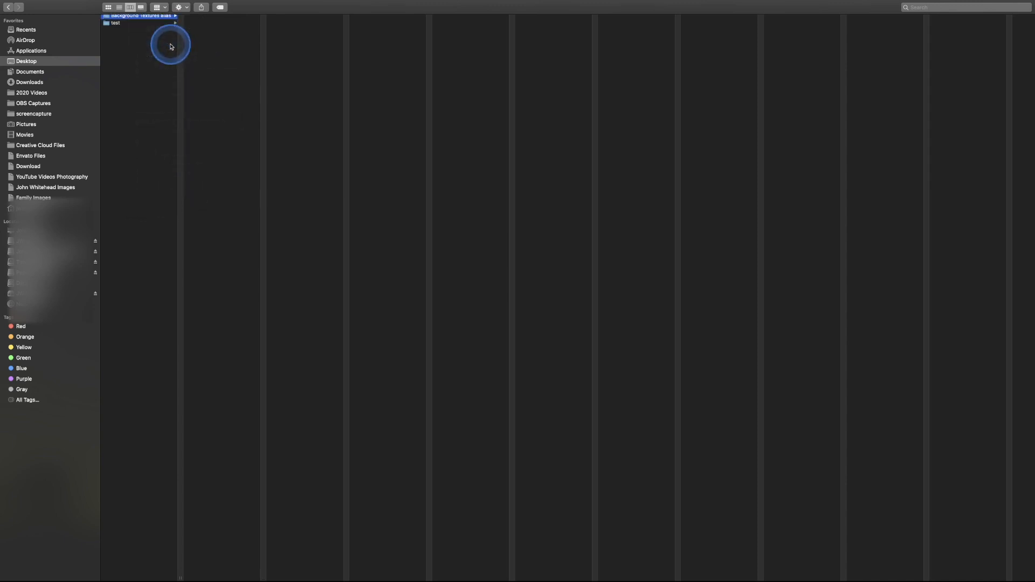
# - Preview the test folder on the Desktop with Quick Look and close the preview
pyautogui.rightClick(172, 18)
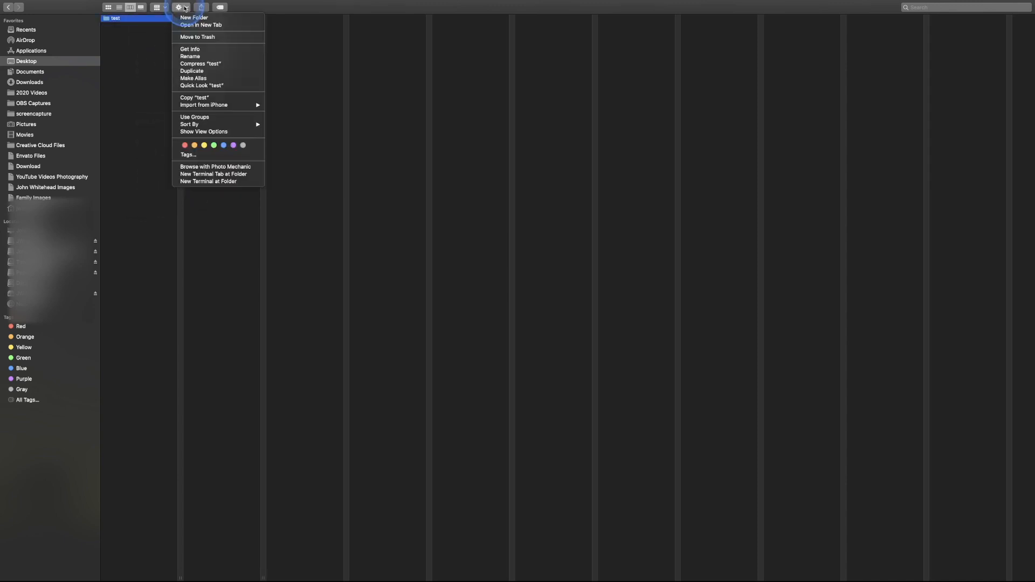
pyautogui.click(214, 86)
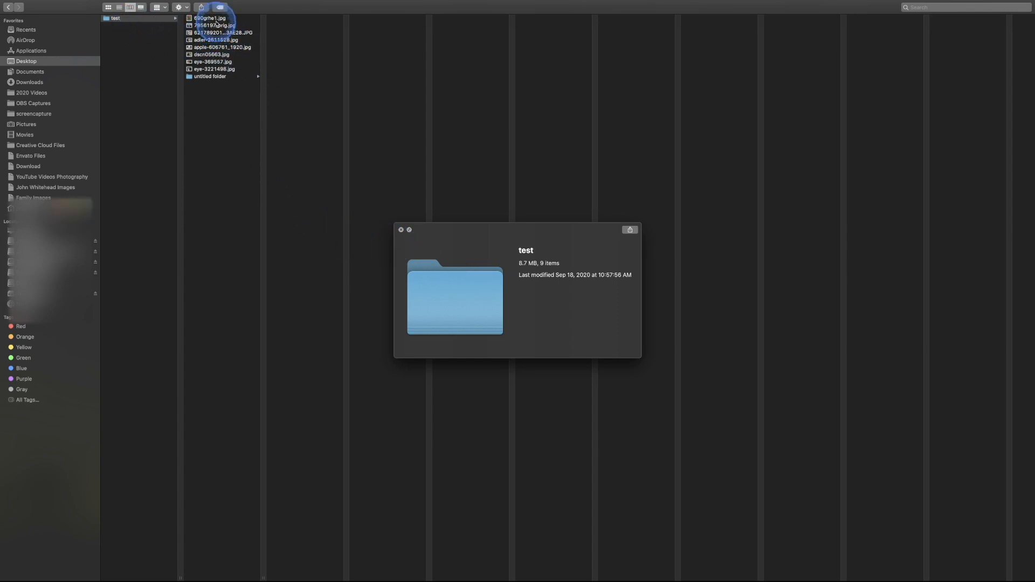
pyautogui.click(401, 230)
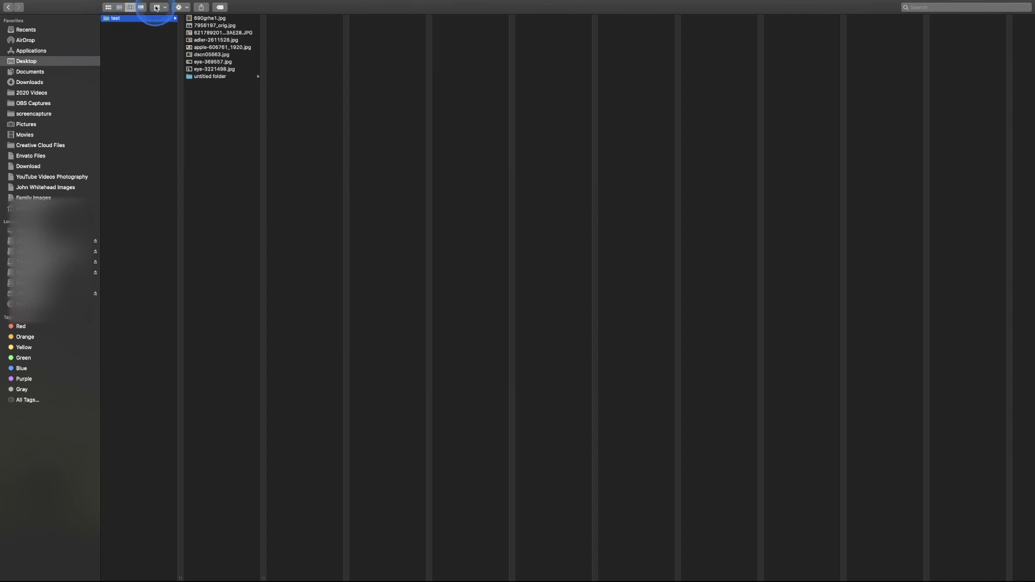
# - Tag the test folder on the Desktop with the purple color
pyautogui.click(180, 7)
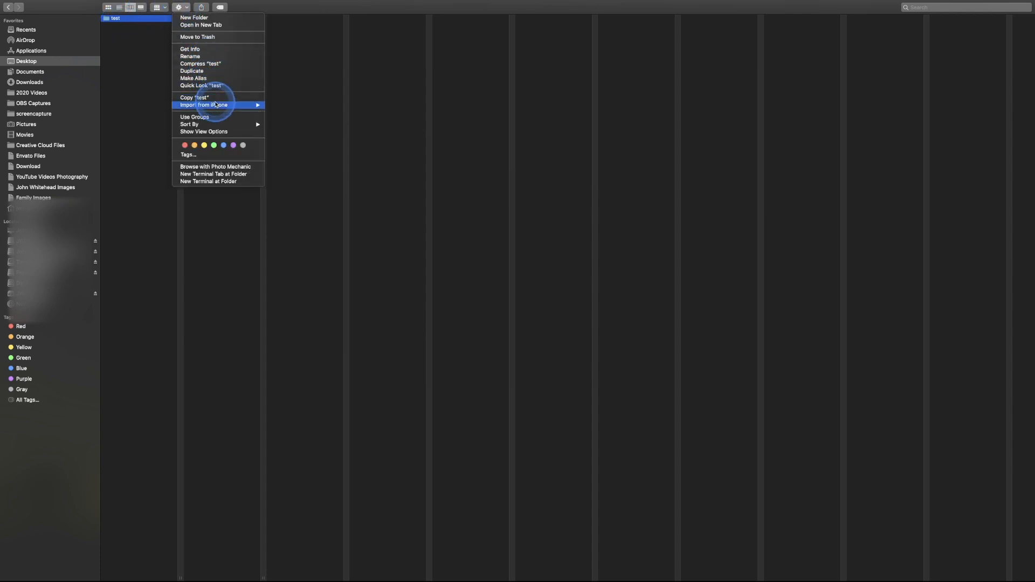
pyautogui.moveTo(216, 105)
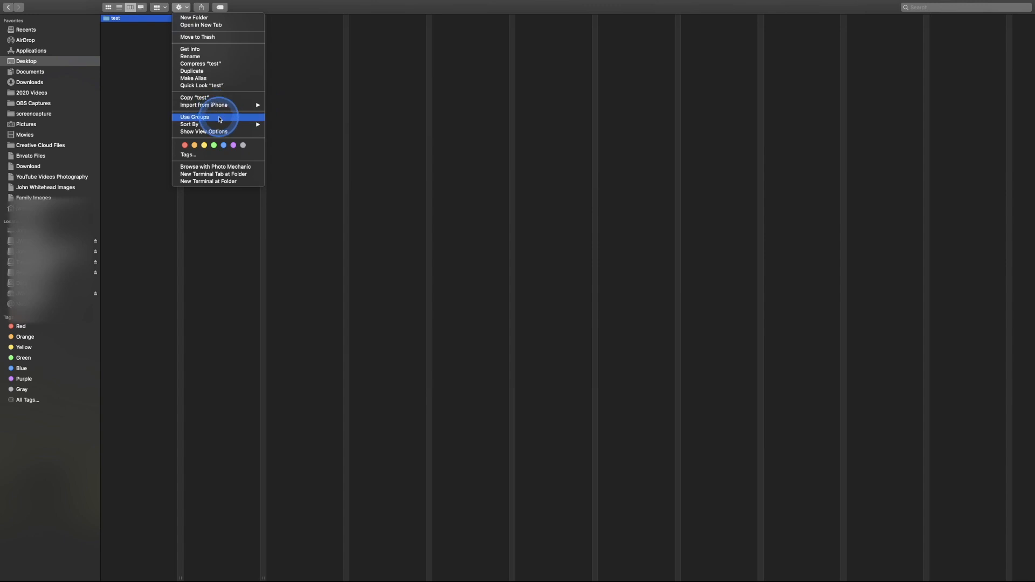
pyautogui.moveTo(216, 125)
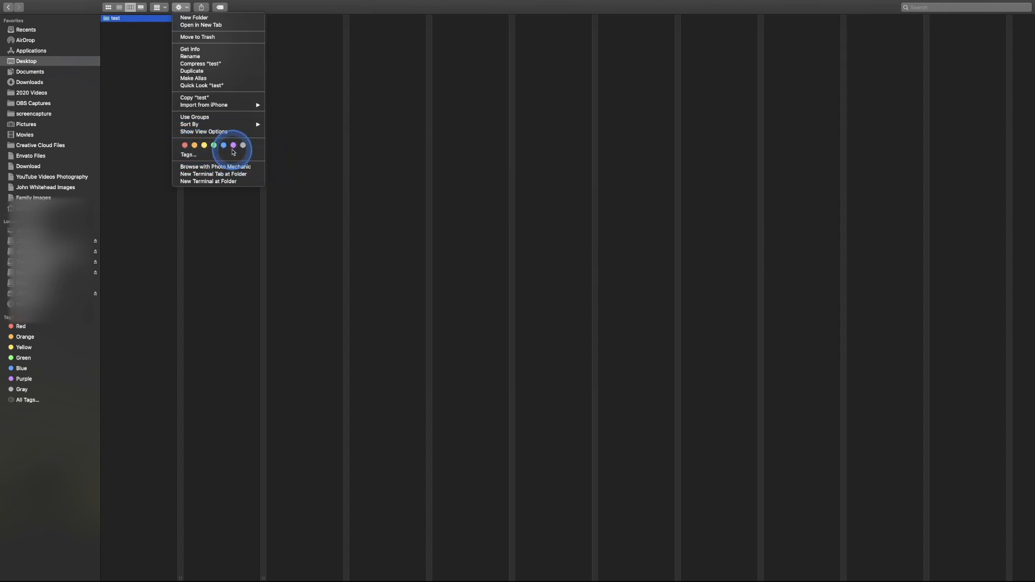
pyautogui.click(223, 146)
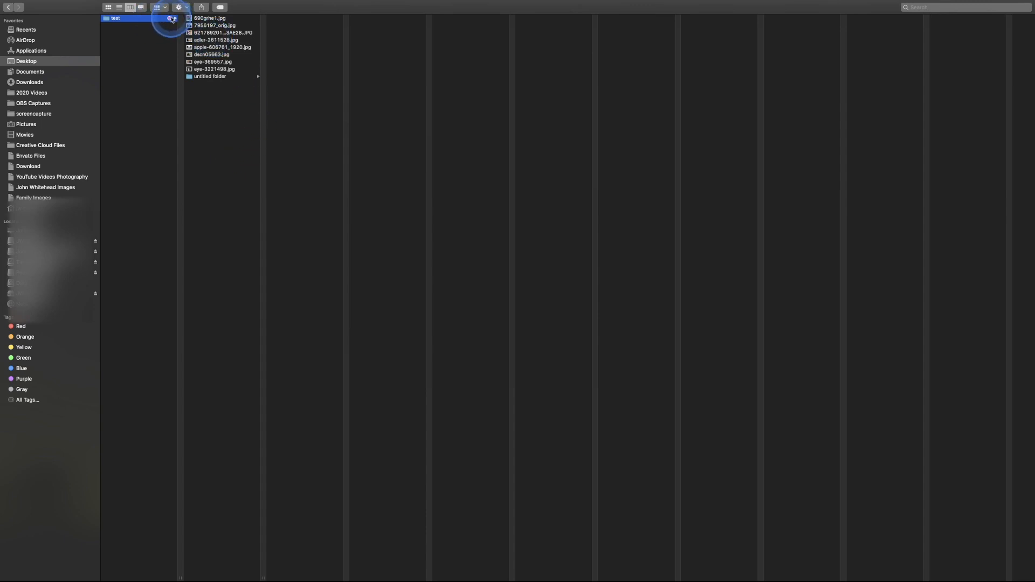
# - Review the commands and sharing options available for the test folder, and select eye-3221498.jpg inside it
pyautogui.click(187, 9)
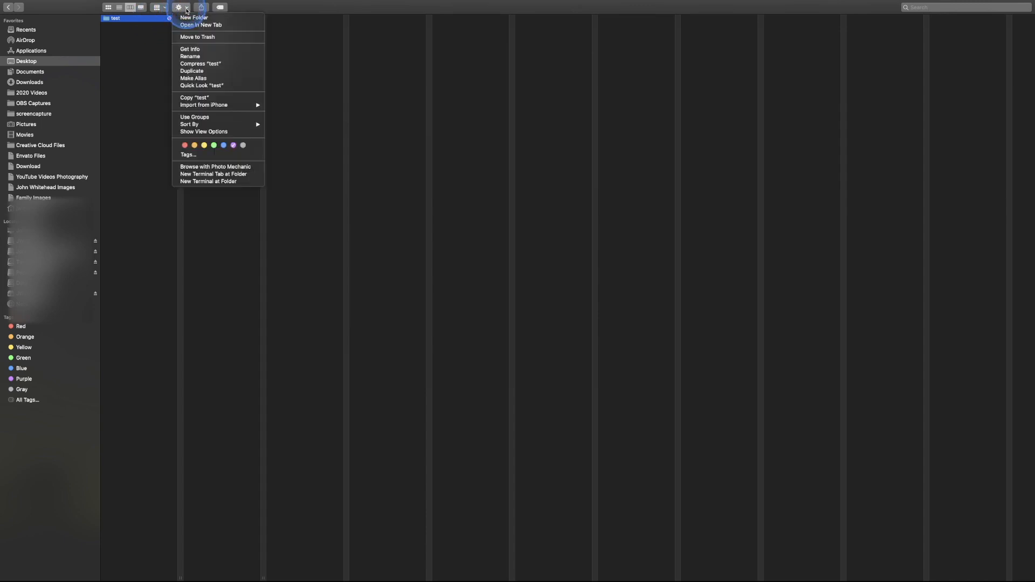
pyautogui.click(224, 174)
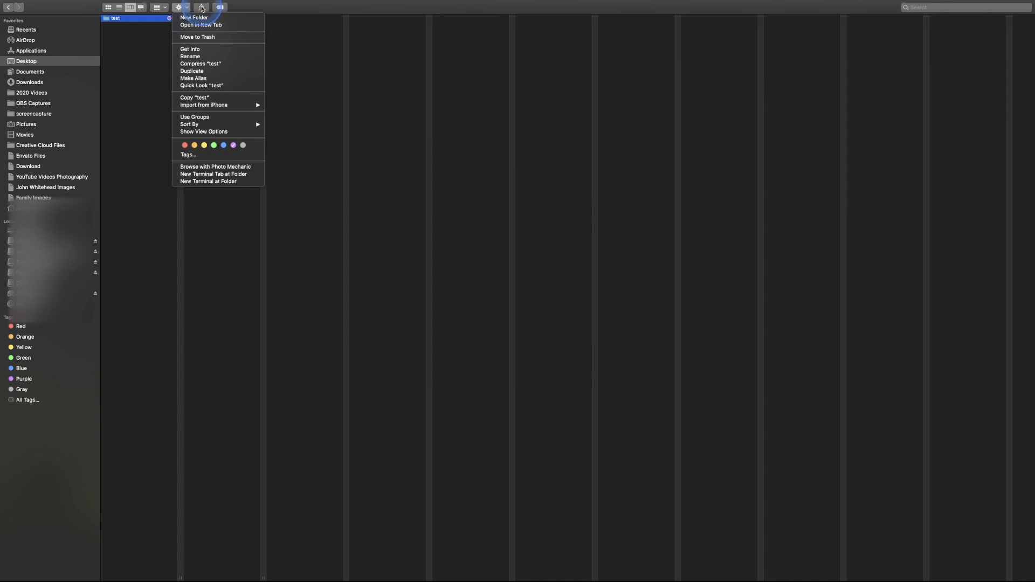
pyautogui.click(203, 6)
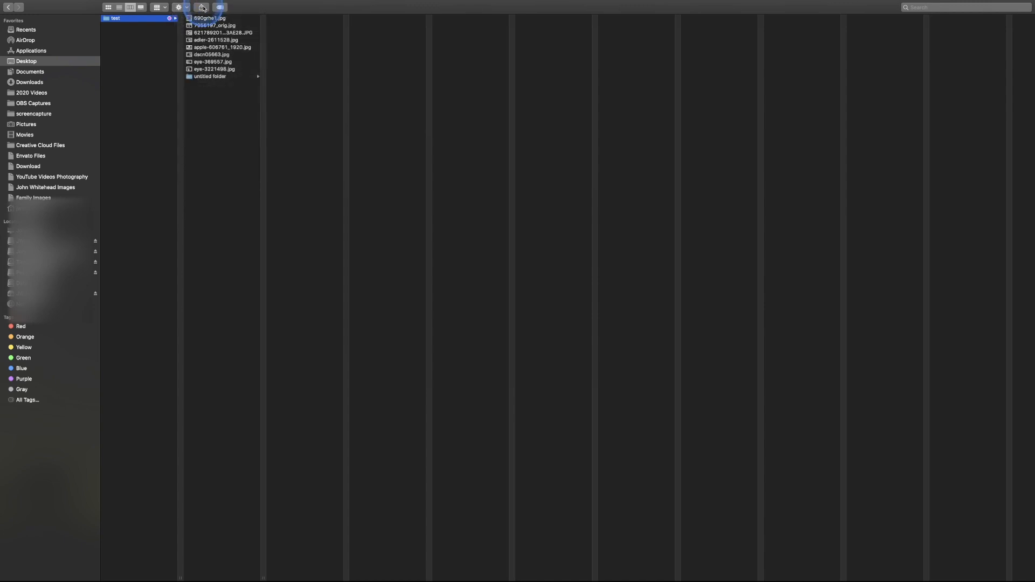
pyautogui.click(201, 7)
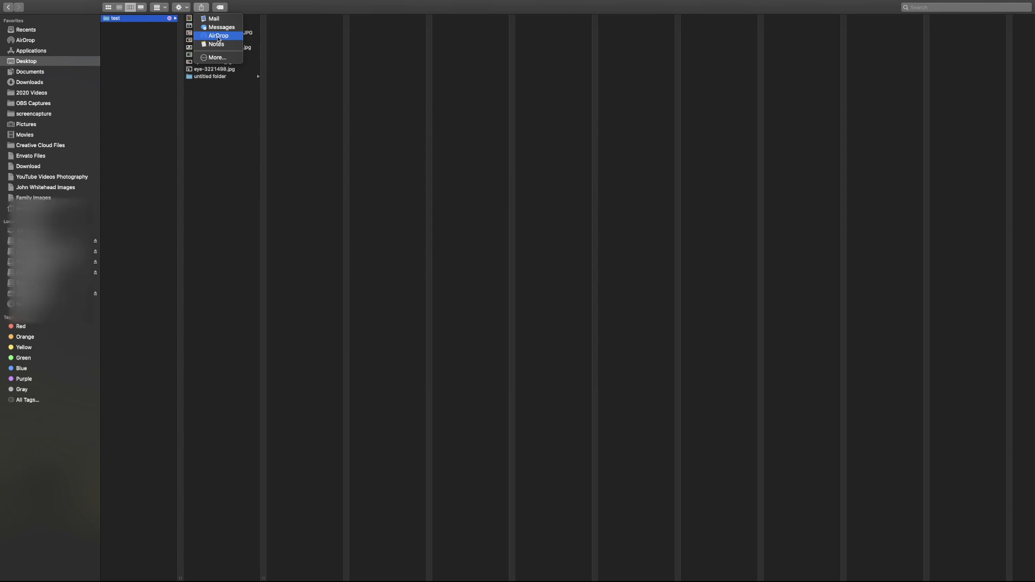
pyautogui.click(204, 66)
pyautogui.click(211, 71)
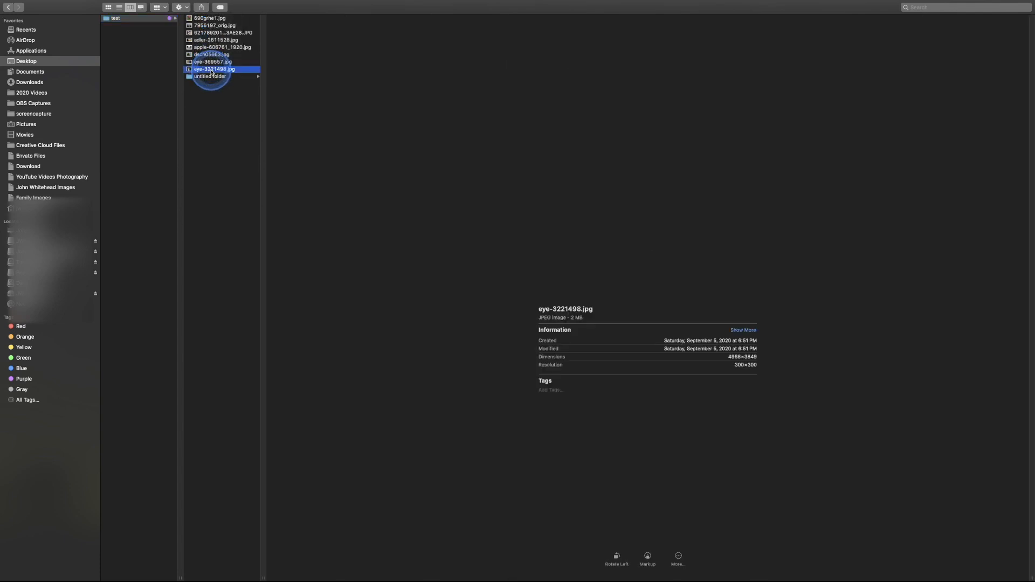
# - Open AirDrop and turn on Wi-Fi so that nearby devices can be found
pyautogui.click(34, 42)
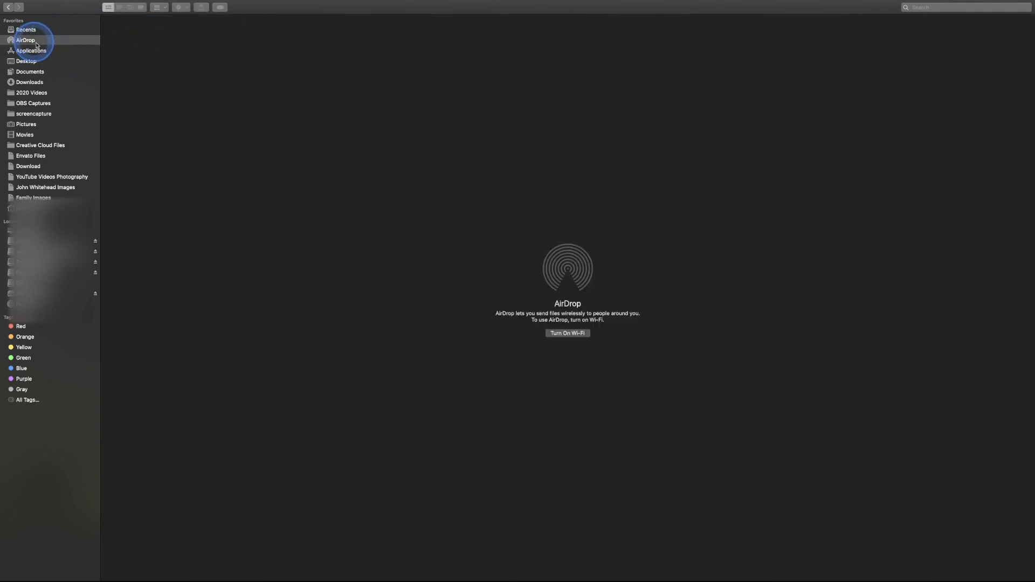
pyautogui.click(578, 334)
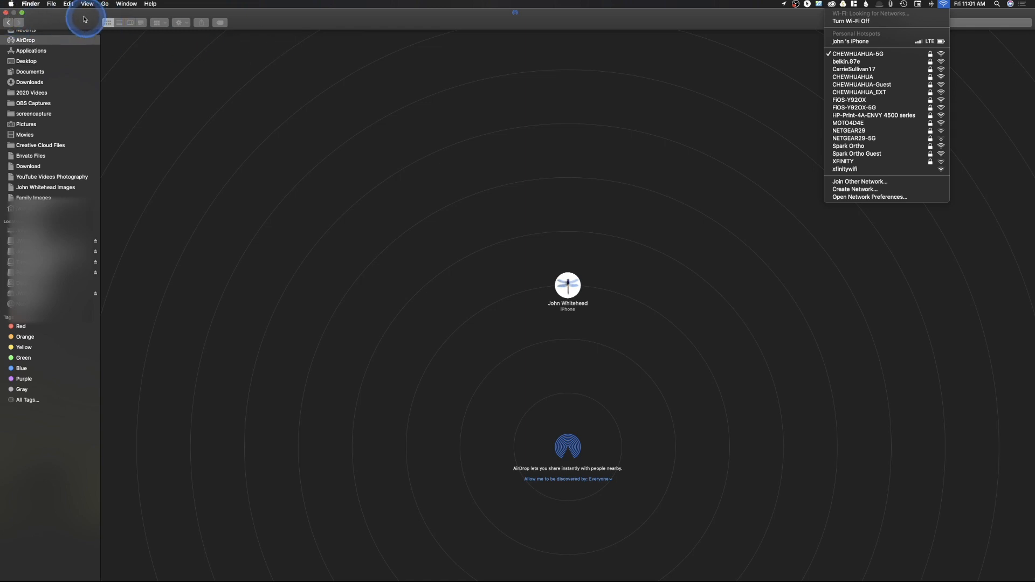
# - Open the test folder from the desktop in a new window and make that window full screen
pyautogui.click(518, 287)
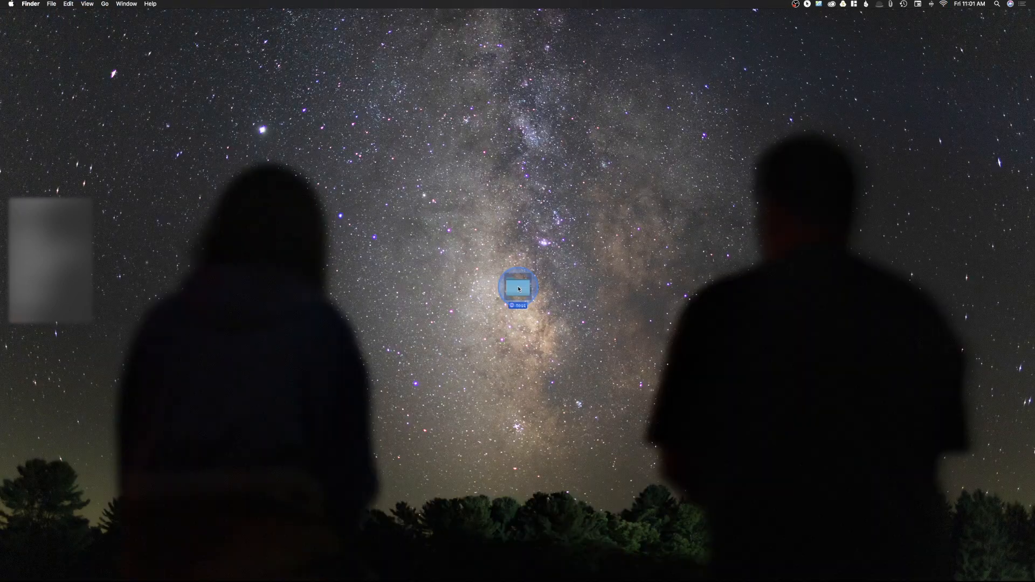
pyautogui.doubleClick(520, 292)
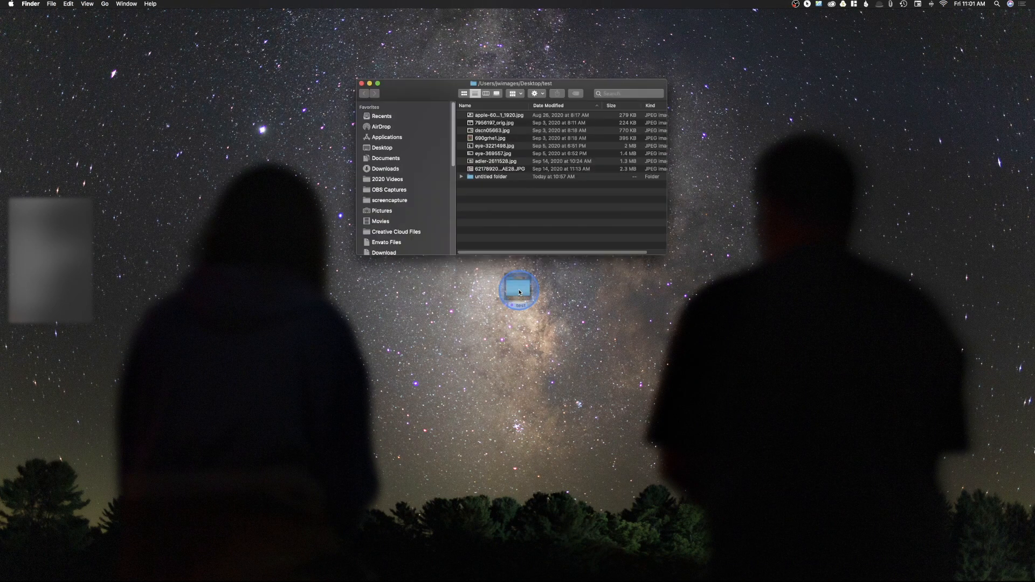
pyautogui.click(377, 83)
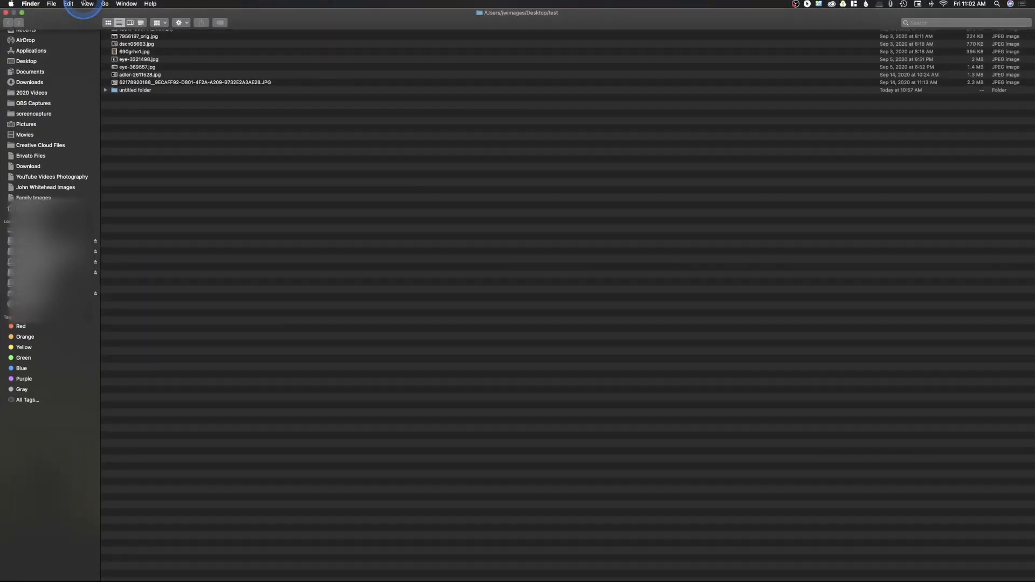
# - Review the file, edit and view commands available for the test folder window
pyautogui.click(54, 3)
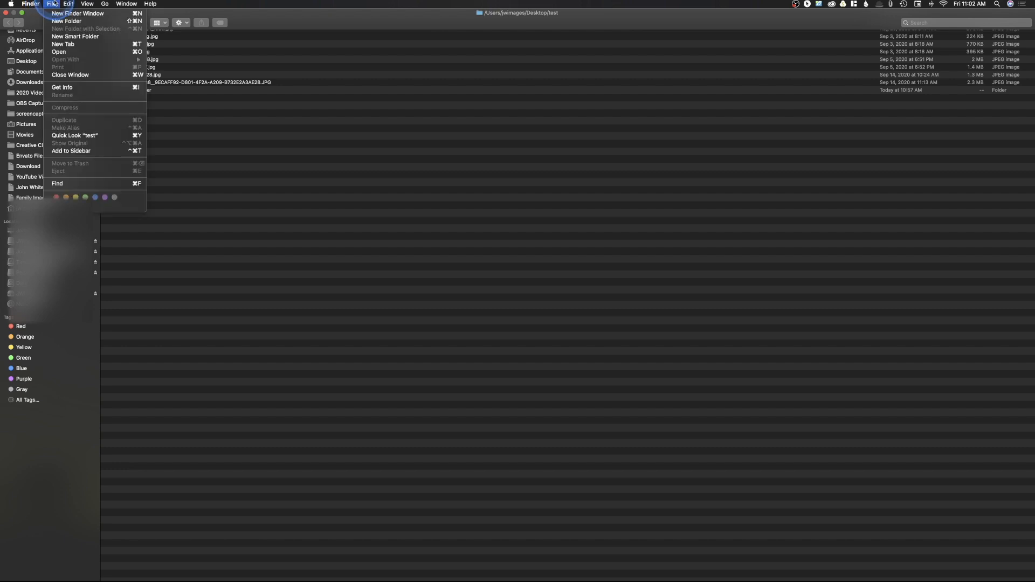
pyautogui.click(69, 4)
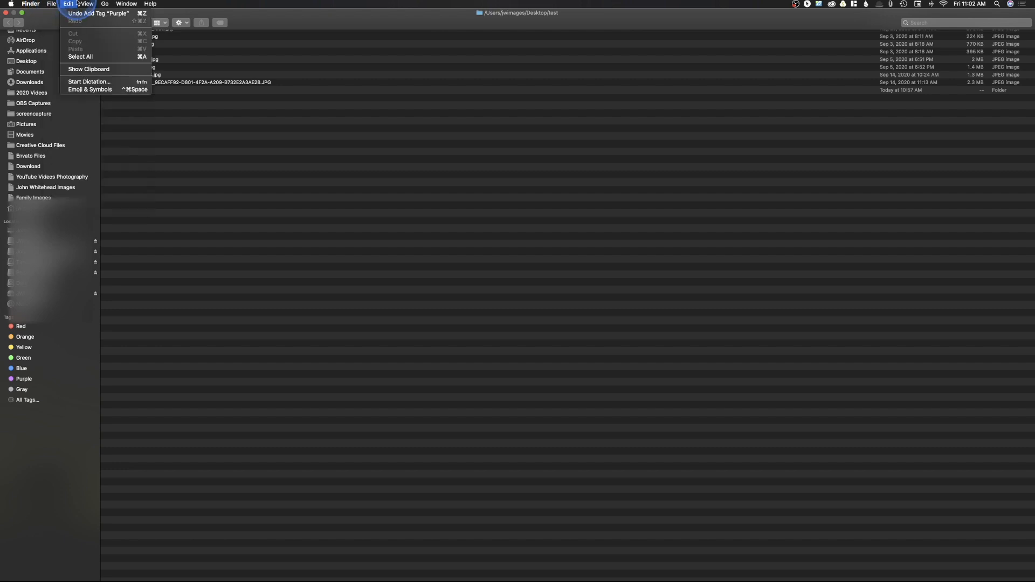
pyautogui.click(82, 3)
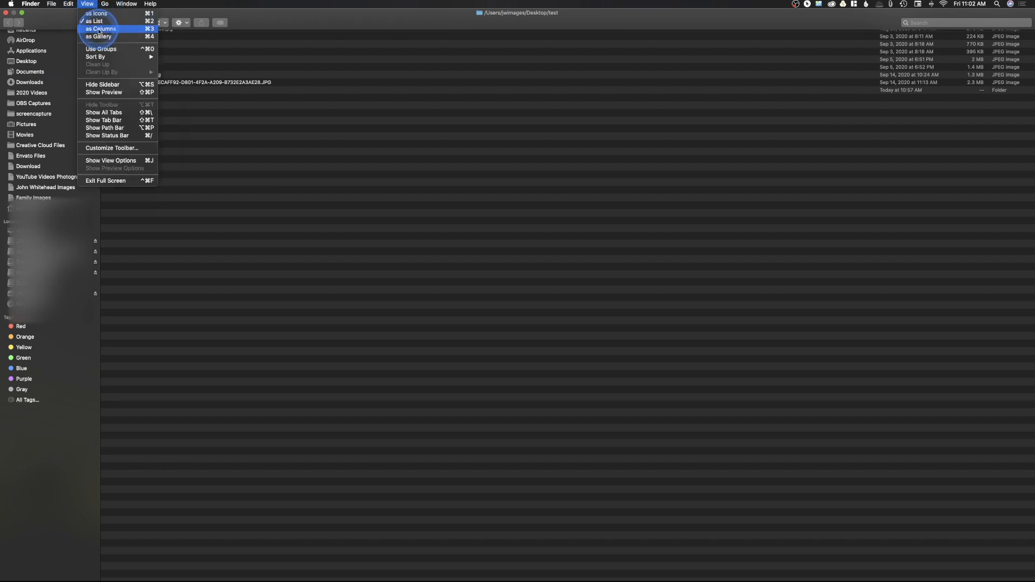
pyautogui.click(50, 19)
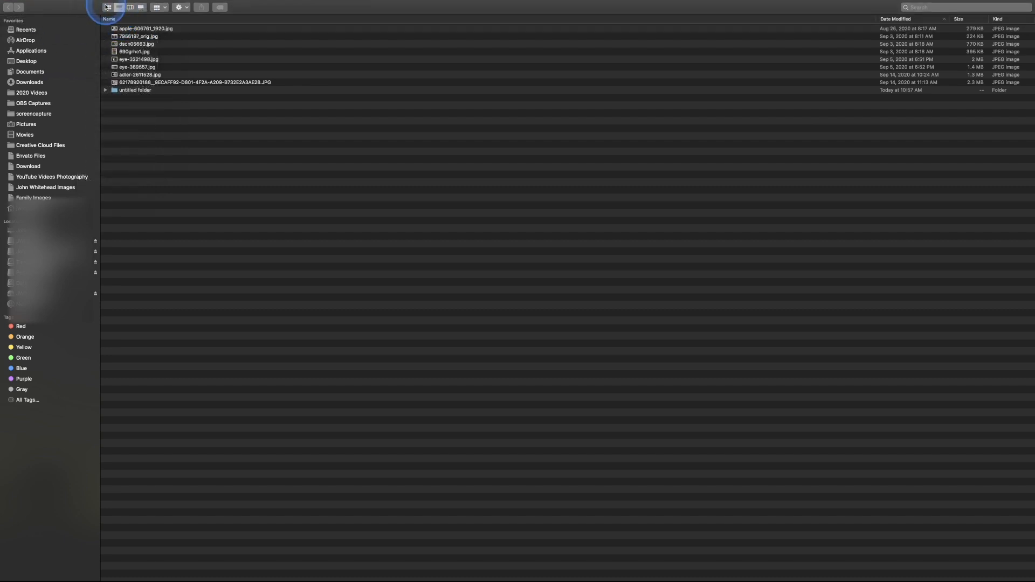
# - Sort the contents of the test folder by name and review the other sorting criteria
pyautogui.click(87, 4)
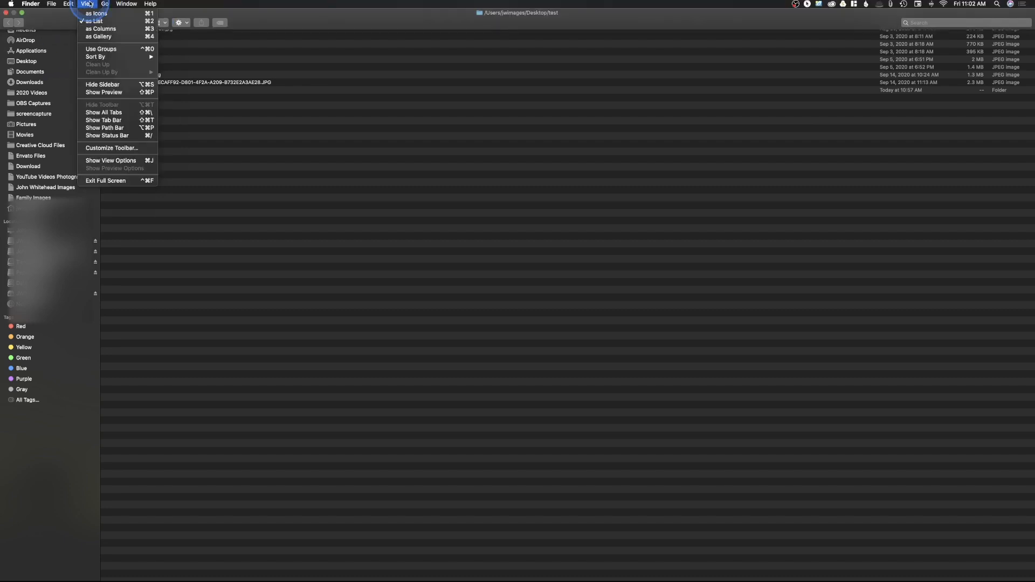
pyautogui.moveTo(108, 56)
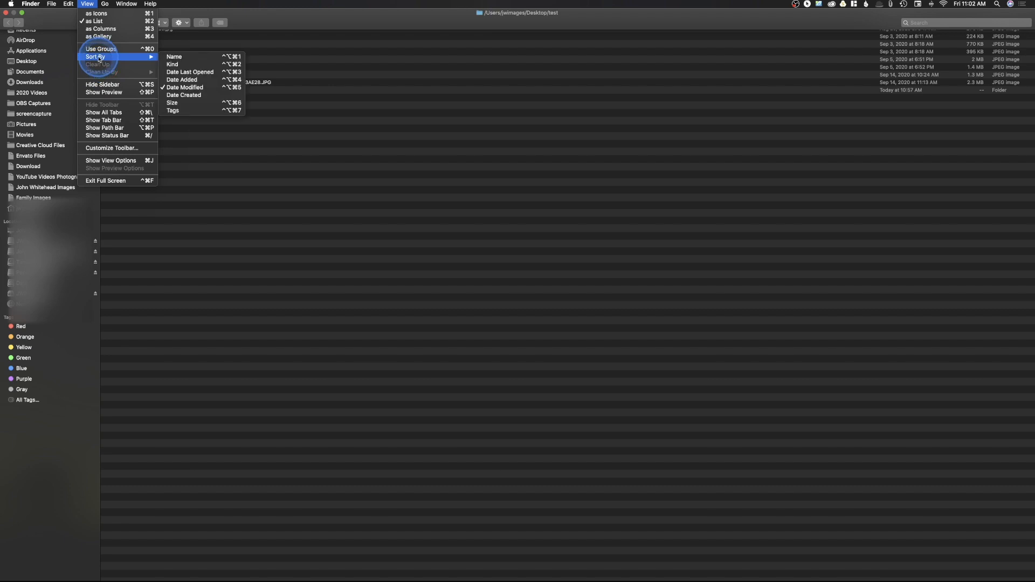
pyautogui.click(197, 60)
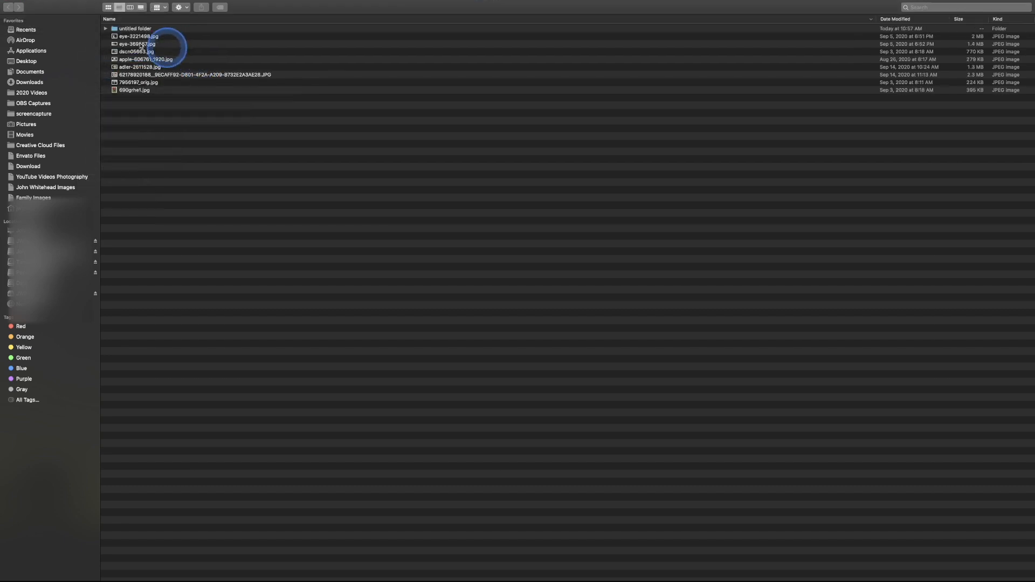
pyautogui.click(86, 4)
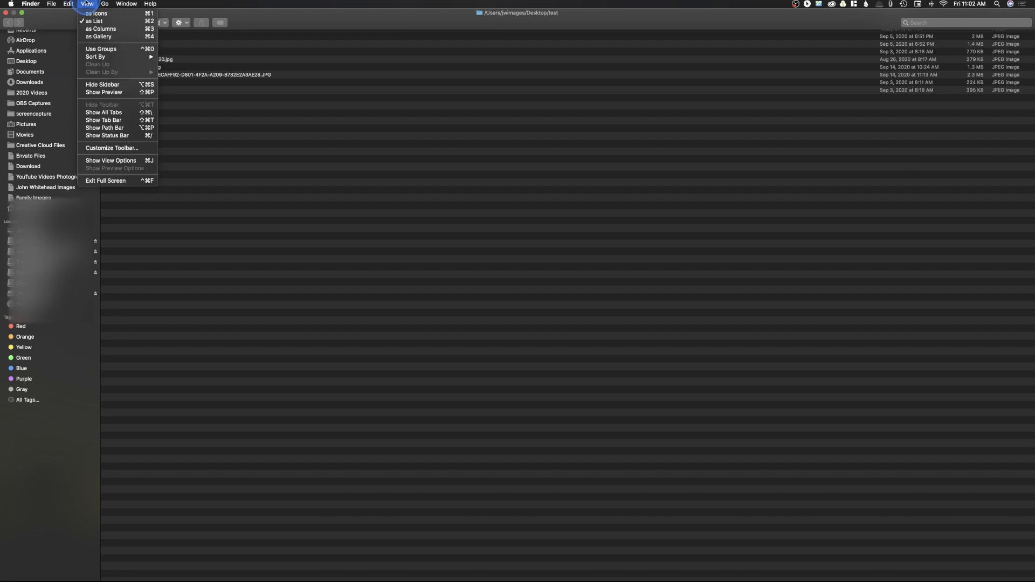
pyautogui.click(104, 57)
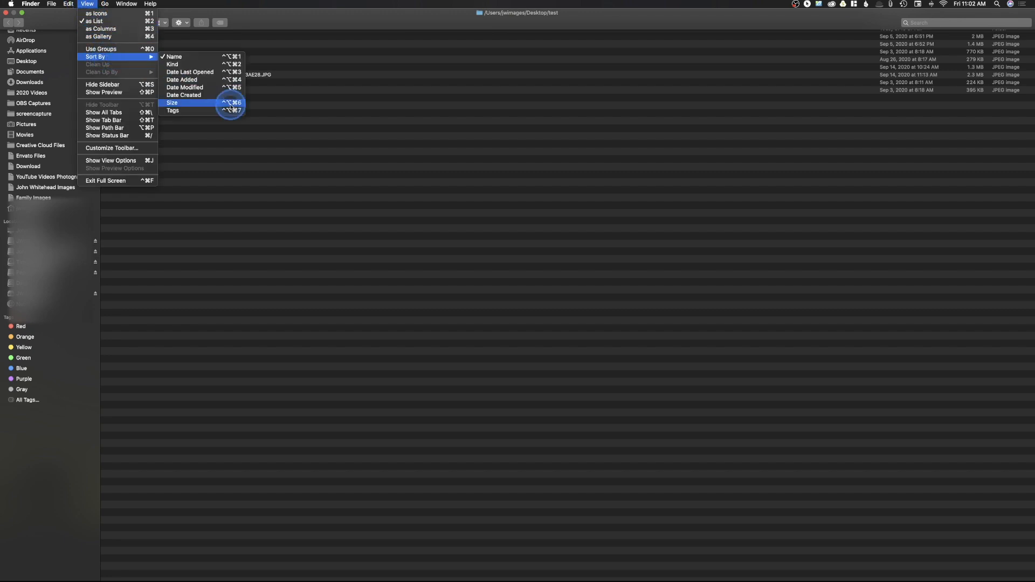
pyautogui.click(147, 96)
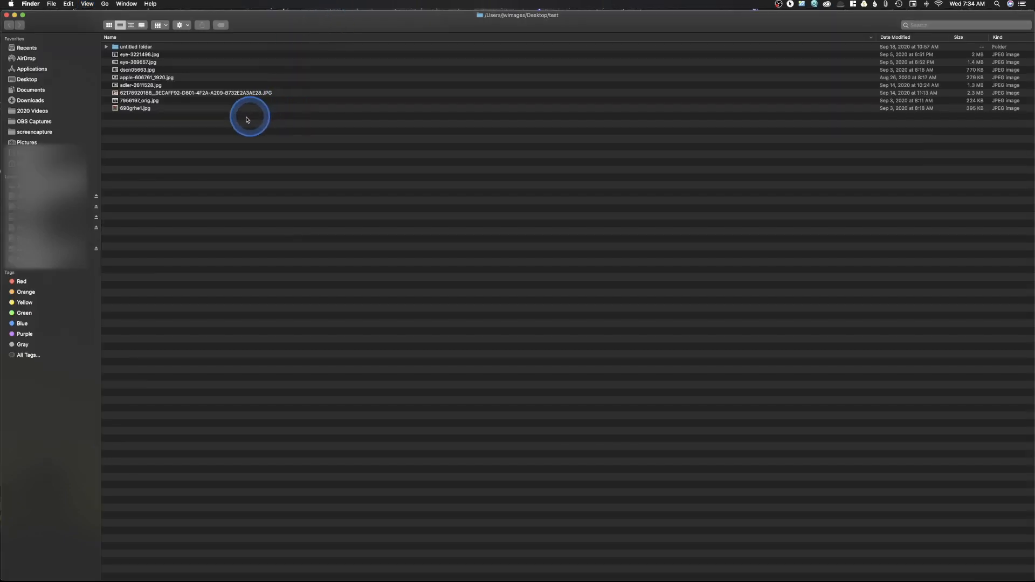
# - Display the test folder's contents as icons and as columns, and return them to the list view
pyautogui.click(87, 5)
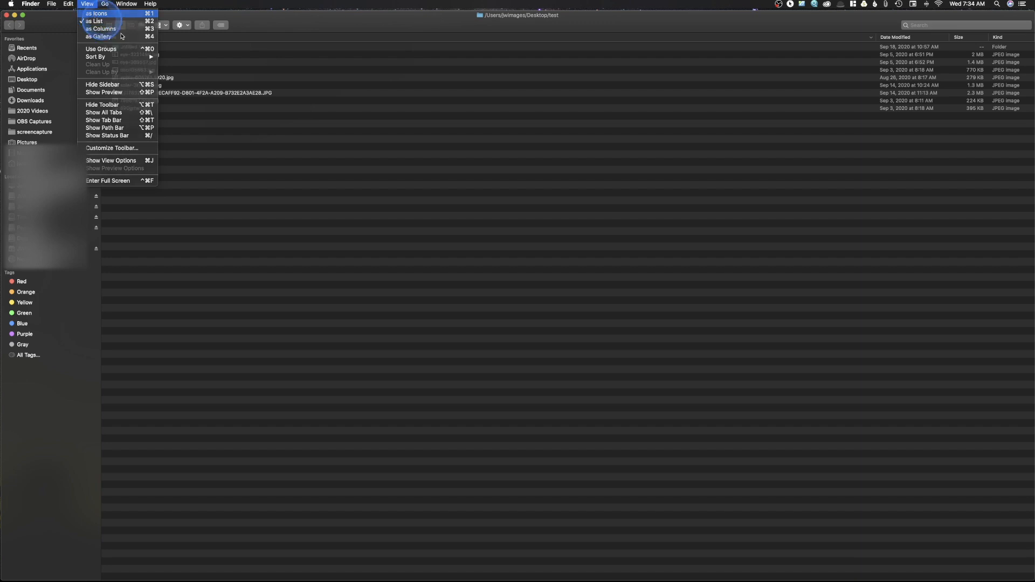
pyautogui.click(96, 14)
pyautogui.click(120, 26)
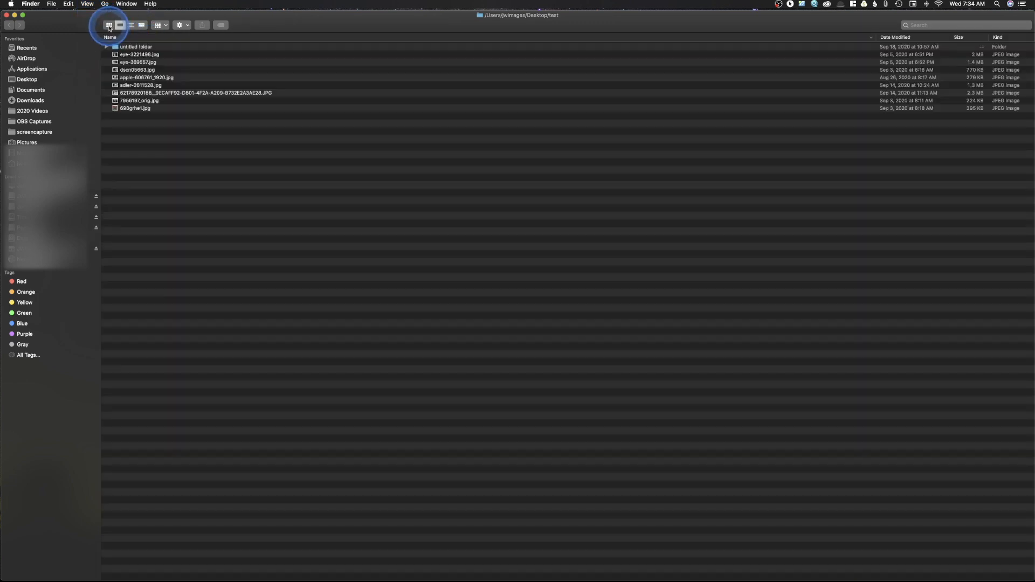
pyautogui.click(109, 25)
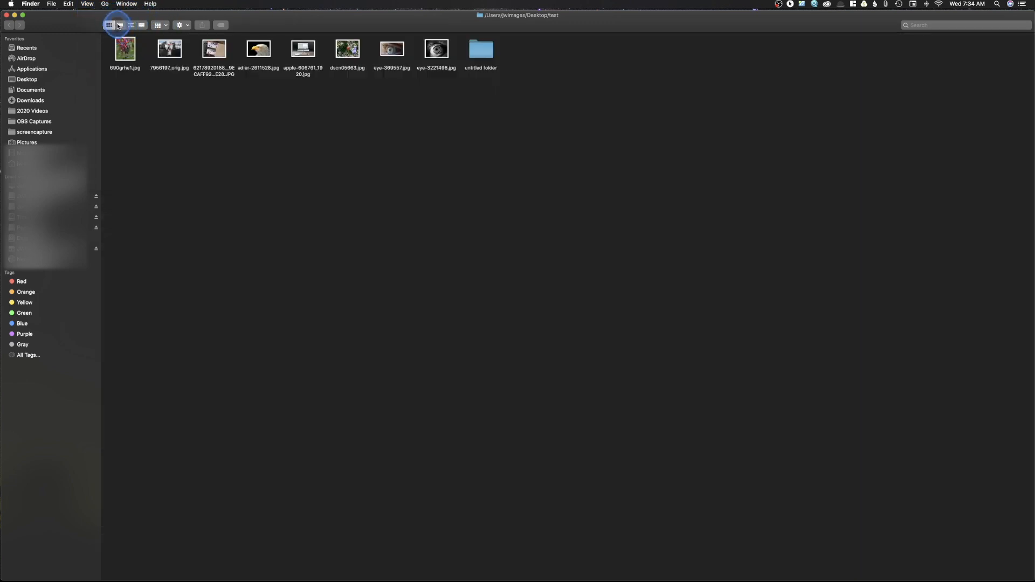
pyautogui.click(120, 25)
pyautogui.click(132, 26)
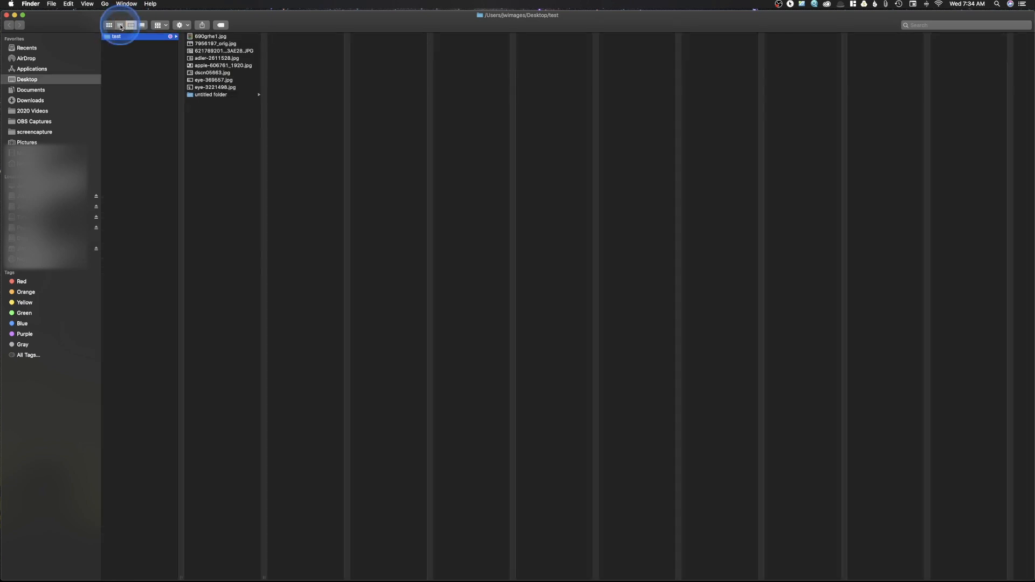
pyautogui.click(119, 26)
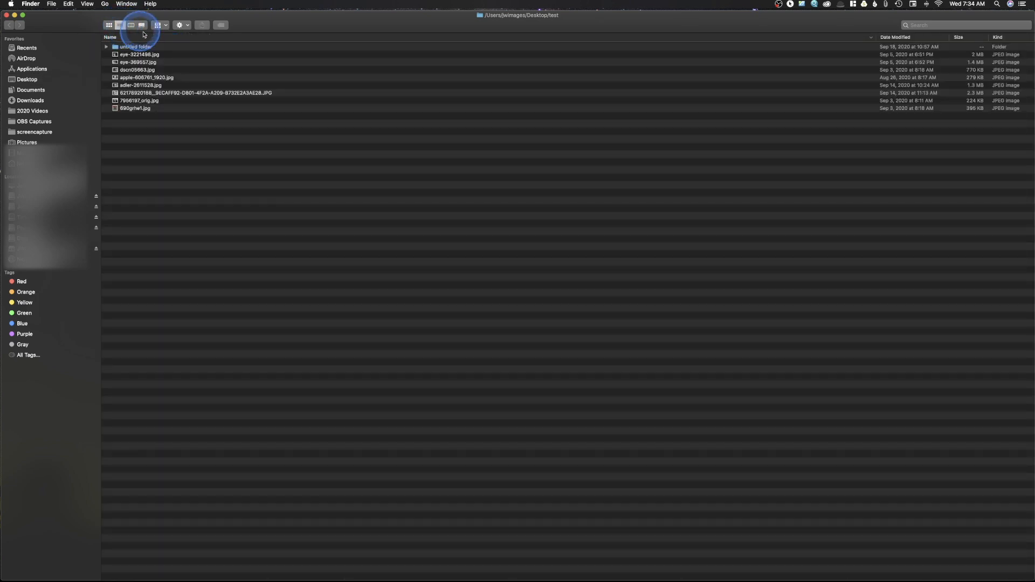
# - Customize the Finder toolbar by adding the Eject item after Edit Tags, and finish the customization
pyautogui.click(89, 3)
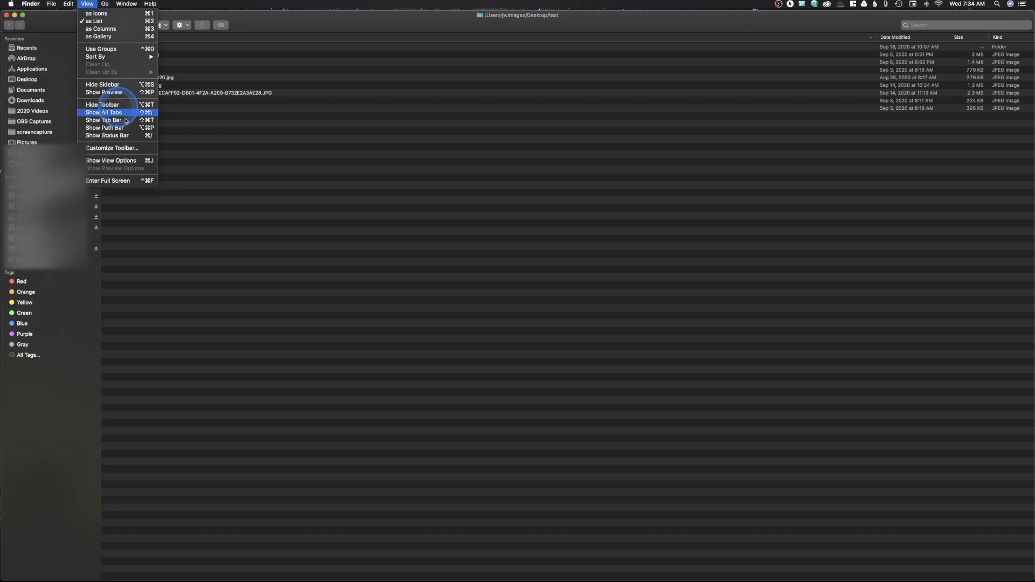
pyautogui.click(132, 150)
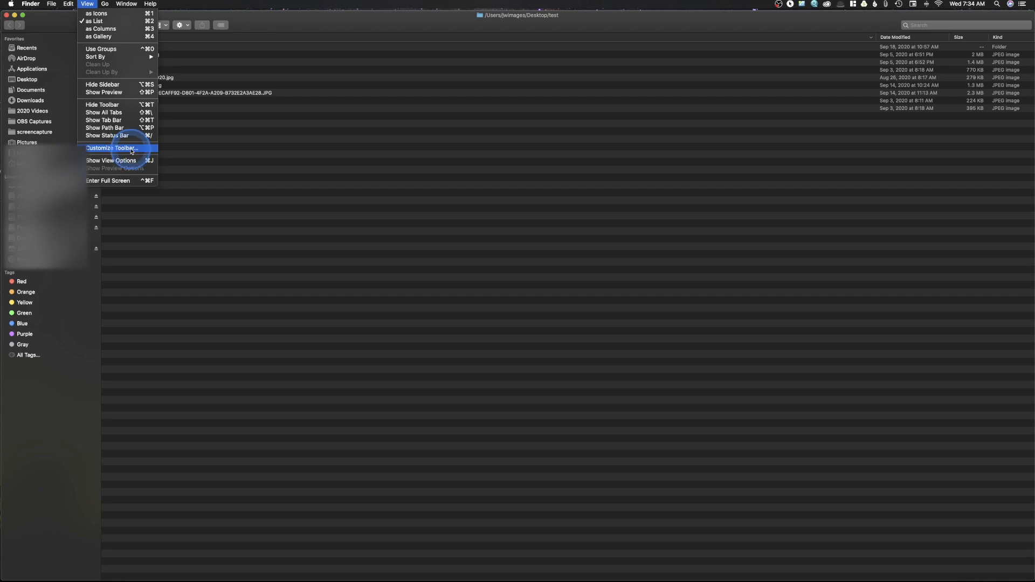
pyautogui.click(131, 150)
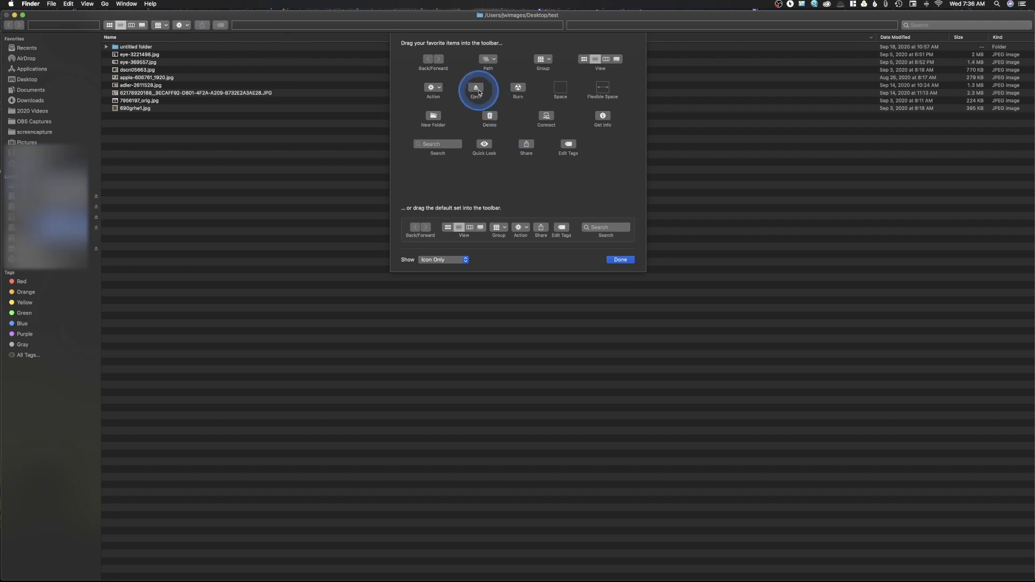
pyautogui.moveTo(479, 93); pyautogui.dragTo(240, 40)
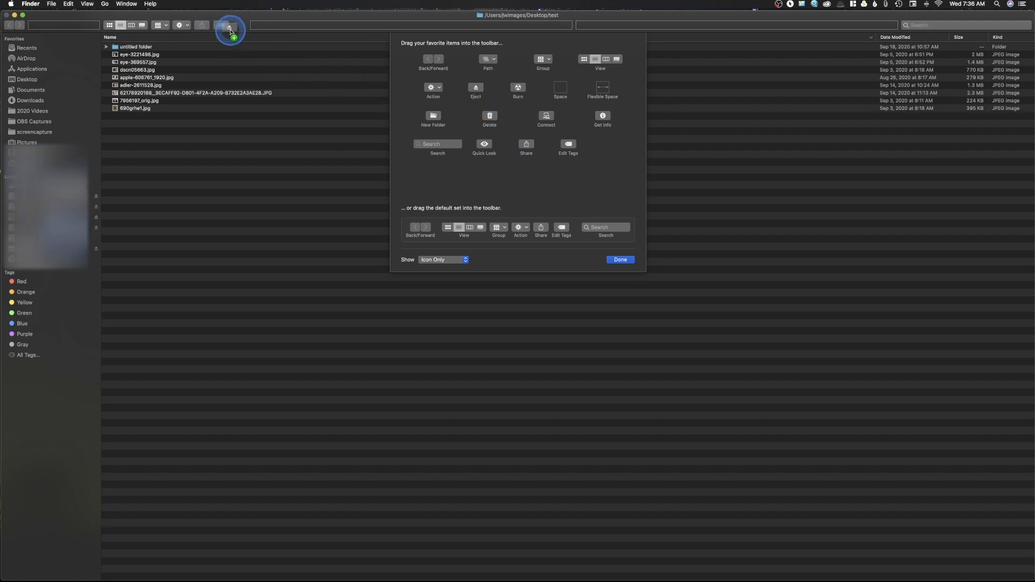
pyautogui.moveTo(240, 31); pyautogui.dragTo(240, 28)
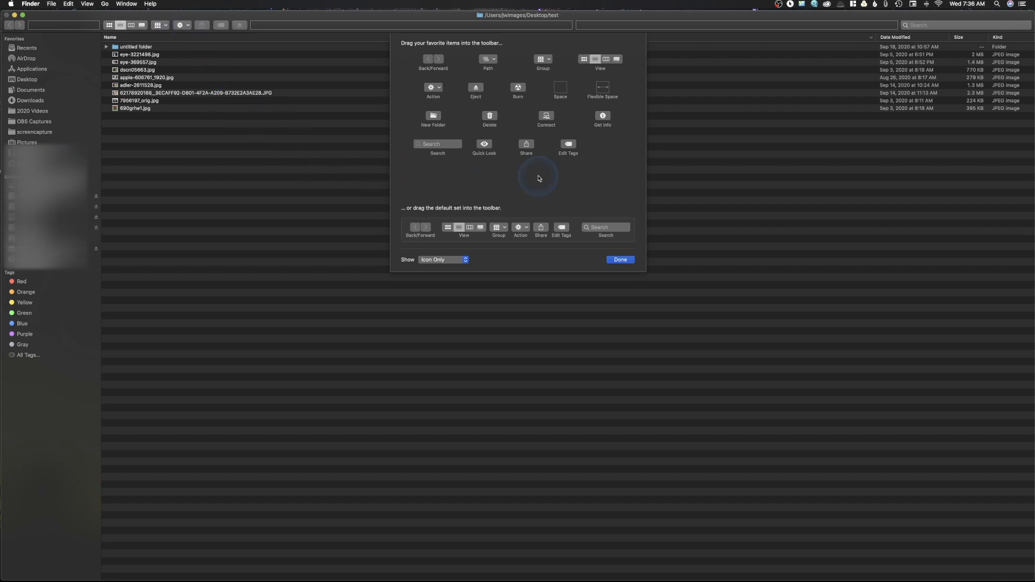
pyautogui.click(621, 260)
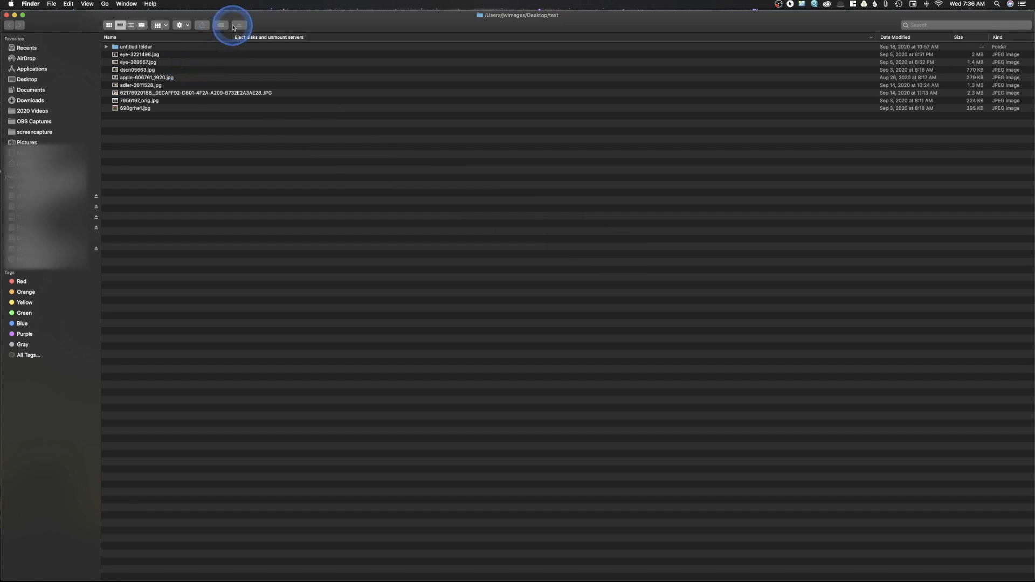
# - Customize the toolbar again, removing the Eject item and adding the Delete item in its place
pyautogui.click(87, 3)
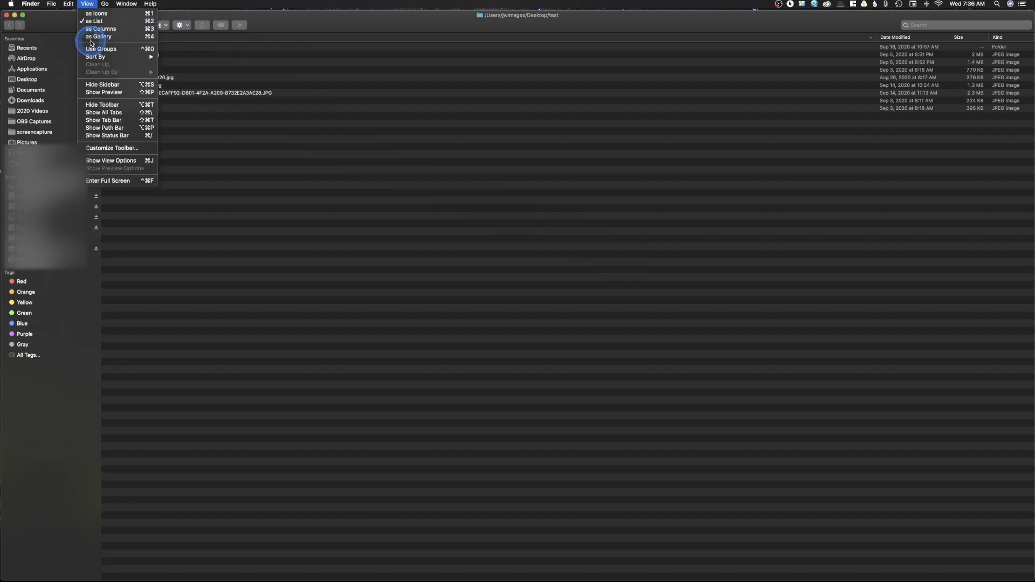
pyautogui.click(118, 149)
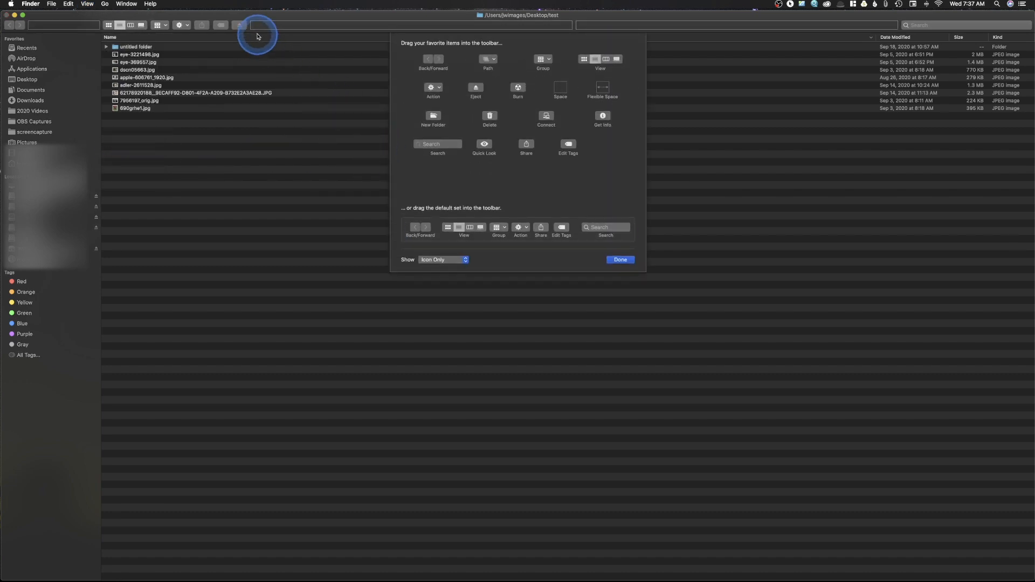
pyautogui.moveTo(243, 28); pyautogui.dragTo(535, 198)
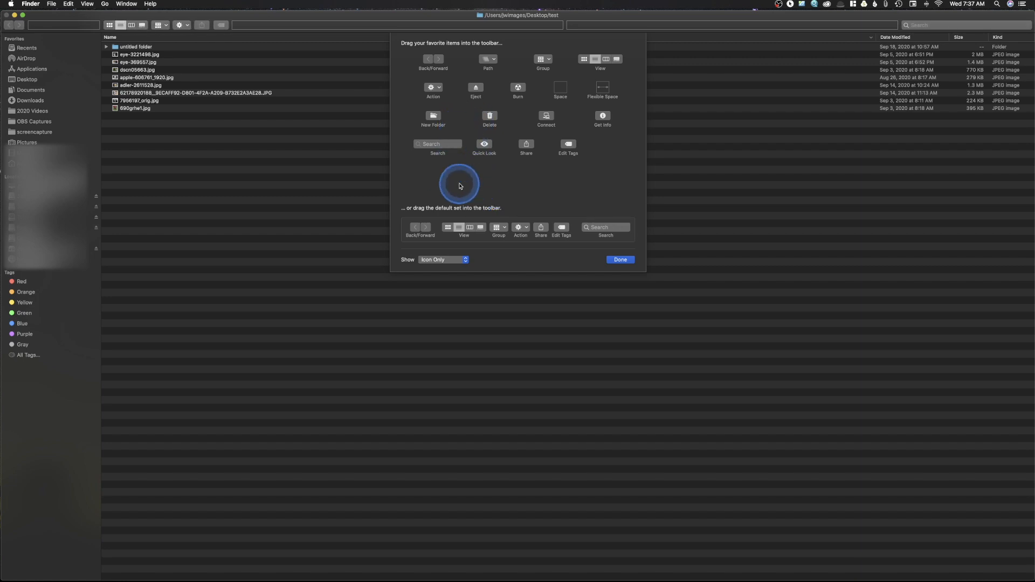
pyautogui.moveTo(490, 116); pyautogui.dragTo(239, 25)
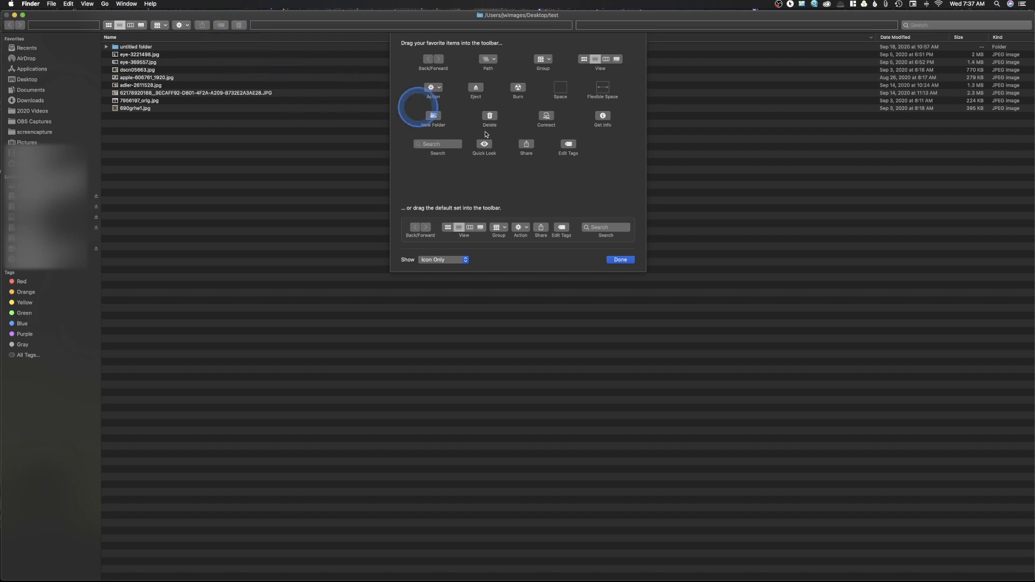
pyautogui.click(621, 260)
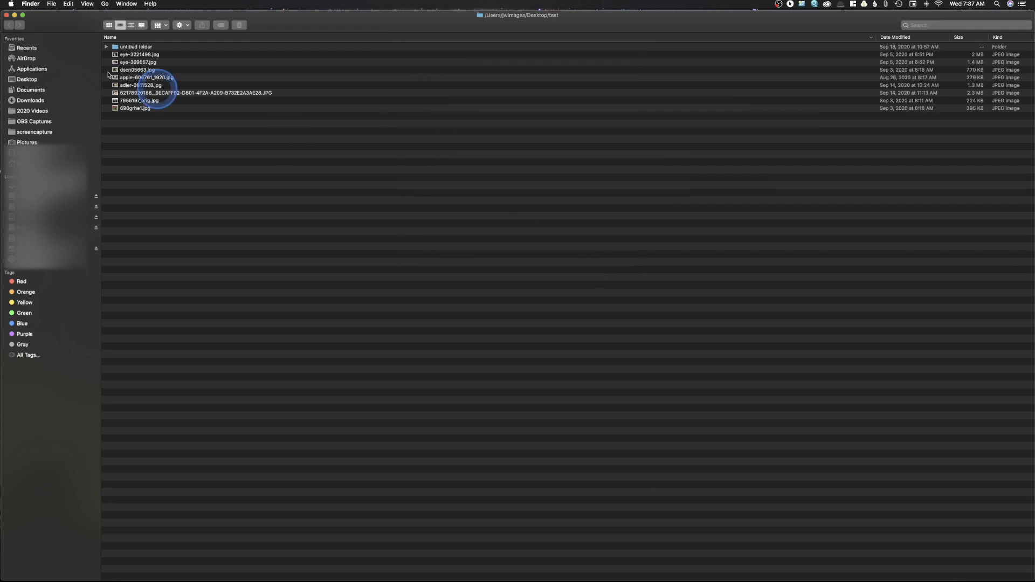
# - Select eye-3221498.jpg in the test folder and show the path bar in the window
pyautogui.click(128, 55)
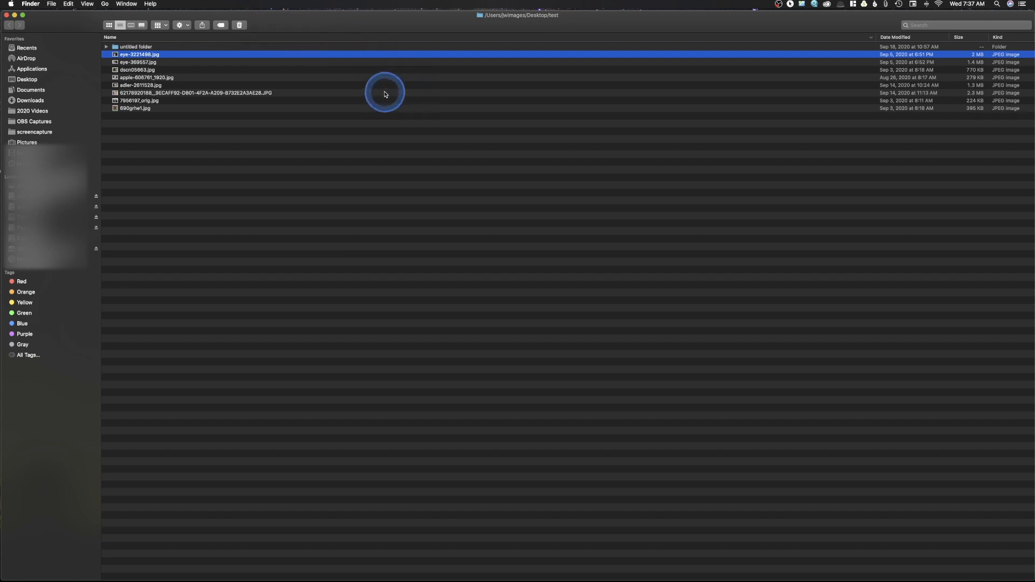
pyautogui.click(87, 4)
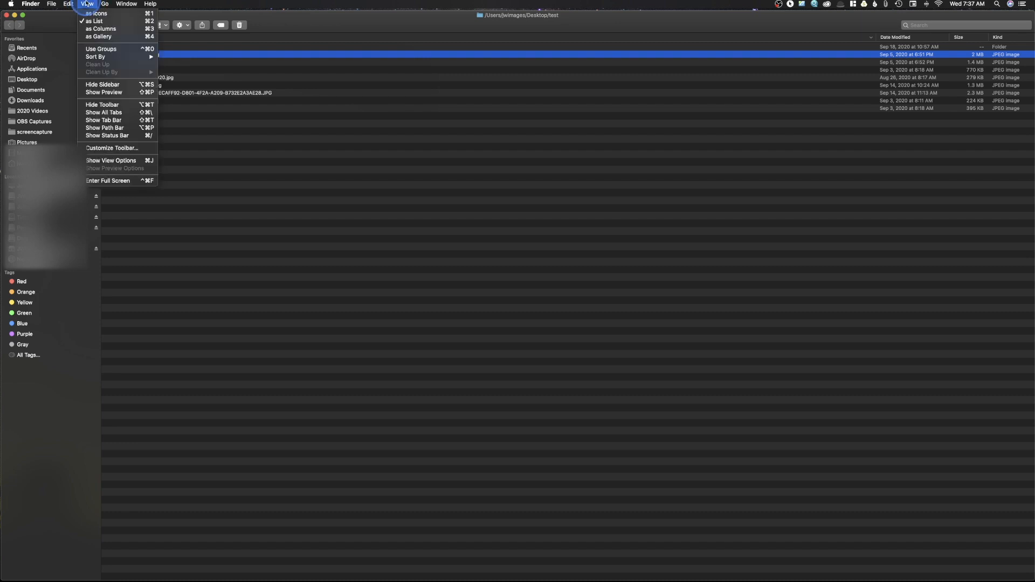
pyautogui.click(122, 128)
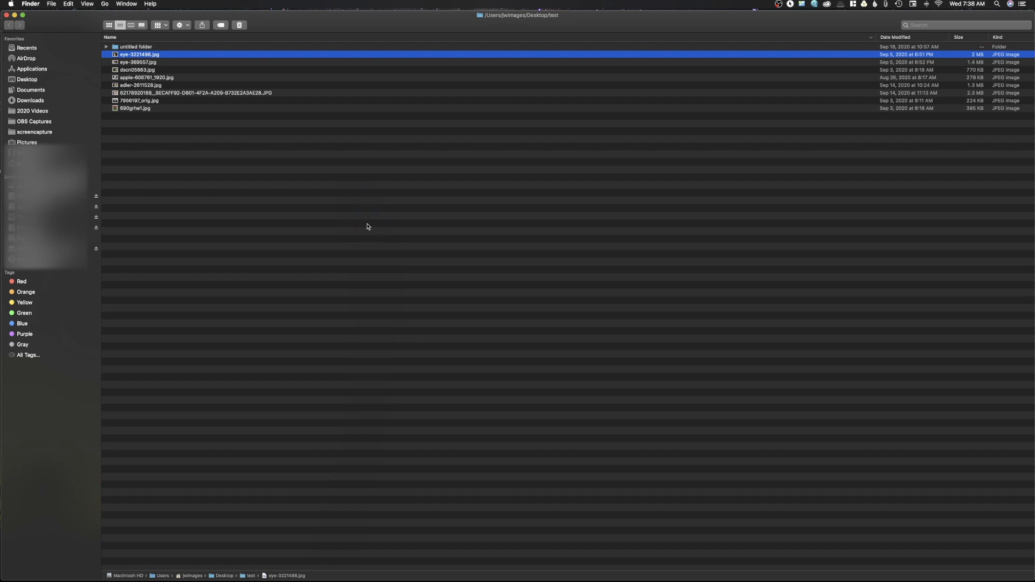
# - Search for "eye" with Spotlight, preview eye-3221498.jpg among the images, and open it
pyautogui.press('super+space')
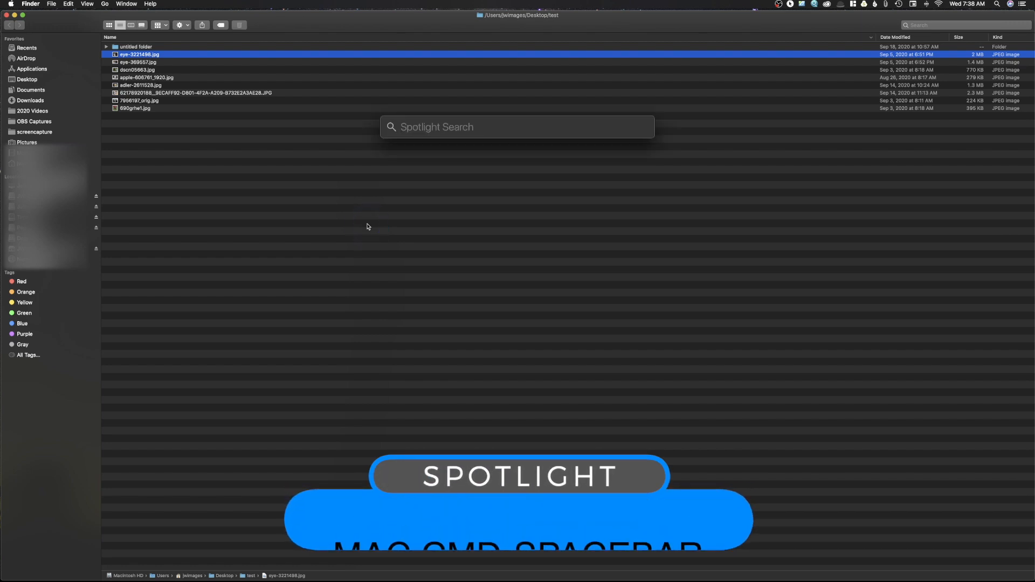
pyautogui.write('eye')
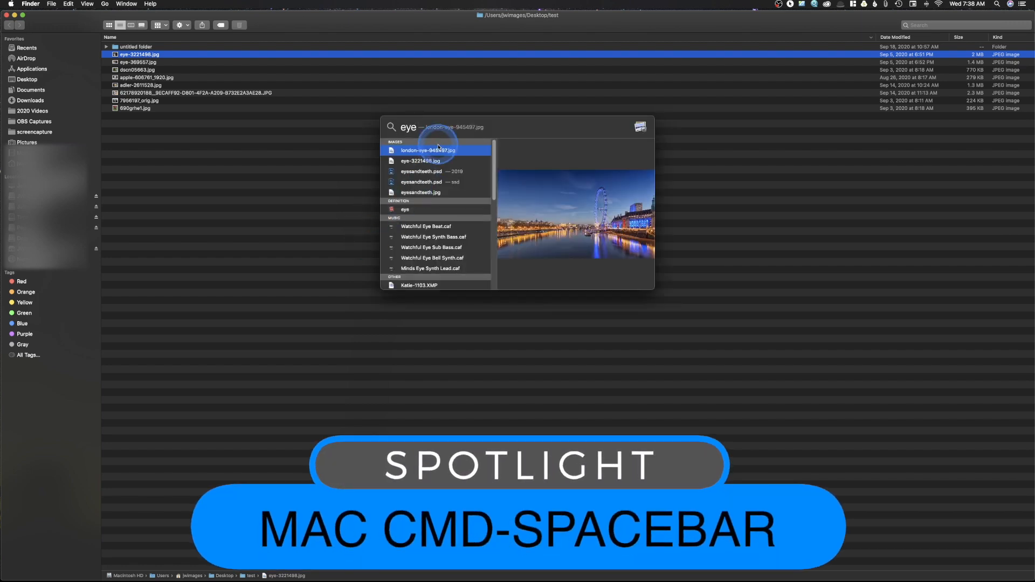
pyautogui.click(436, 161)
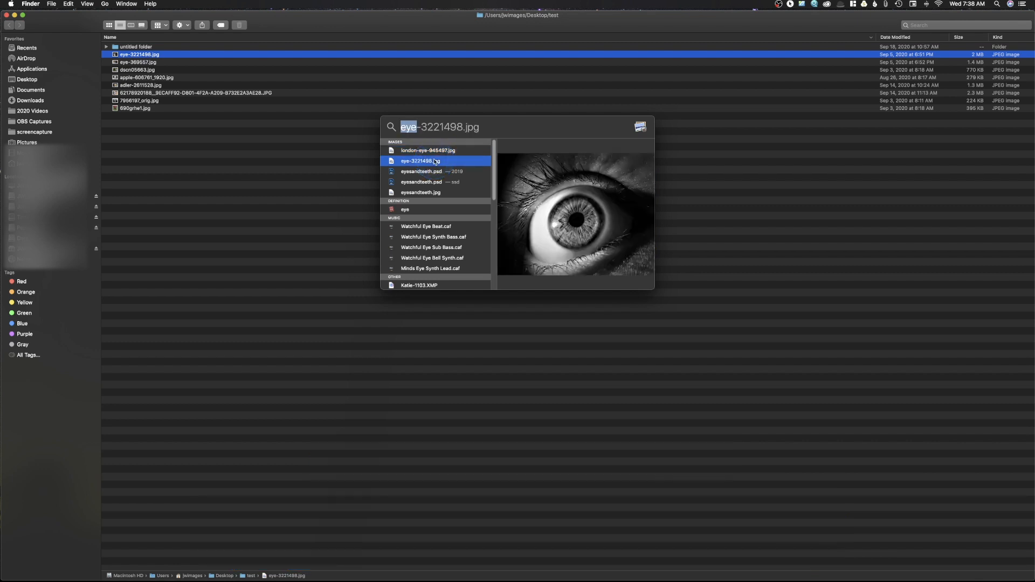
pyautogui.doubleClick(435, 162)
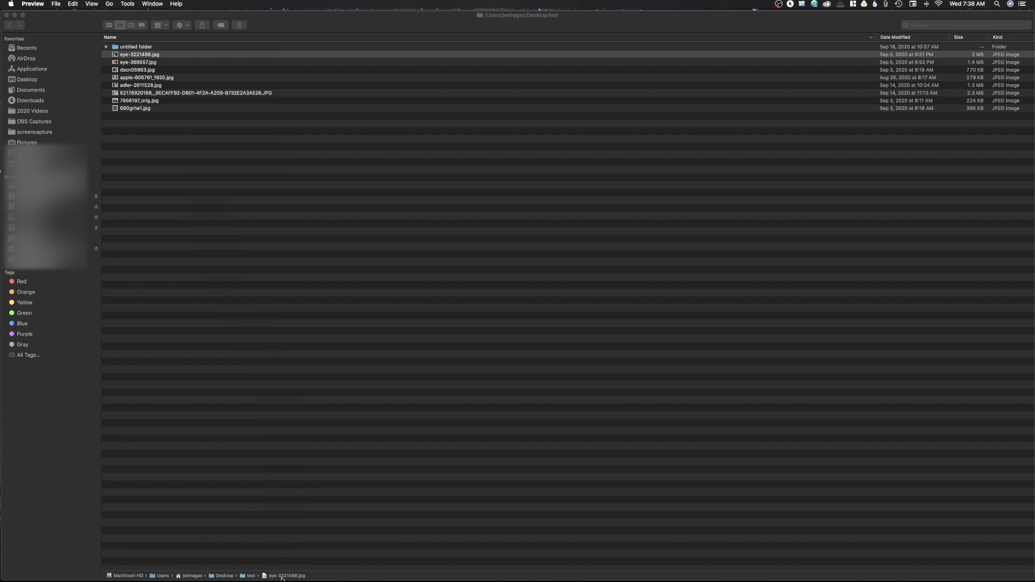
# - Return to the test folder in Finder, review its view commands, and display the files as icons
pyautogui.click(177, 575)
pyautogui.click(87, 4)
pyautogui.click(110, 130)
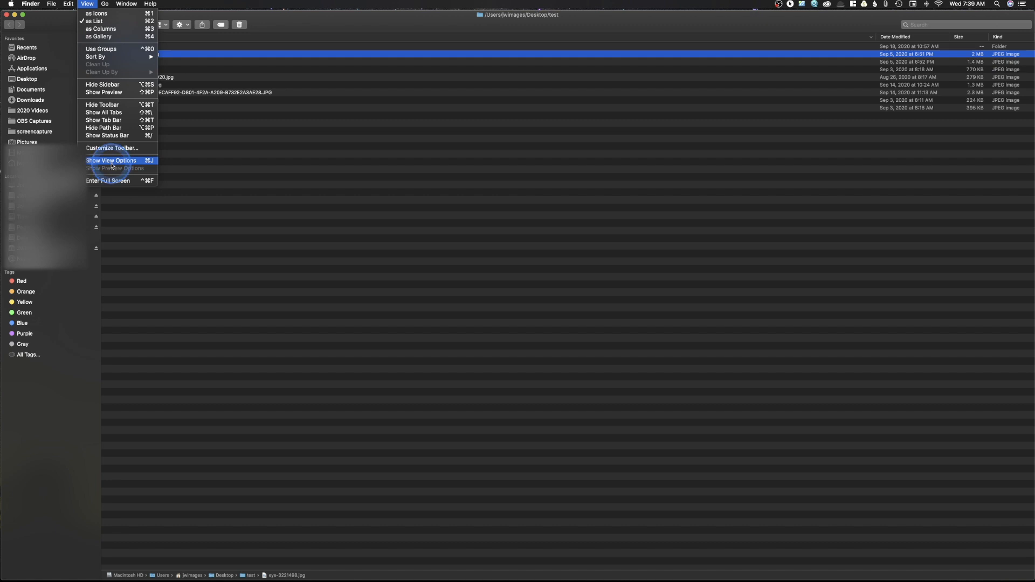
pyautogui.click(302, 125)
pyautogui.click(106, 25)
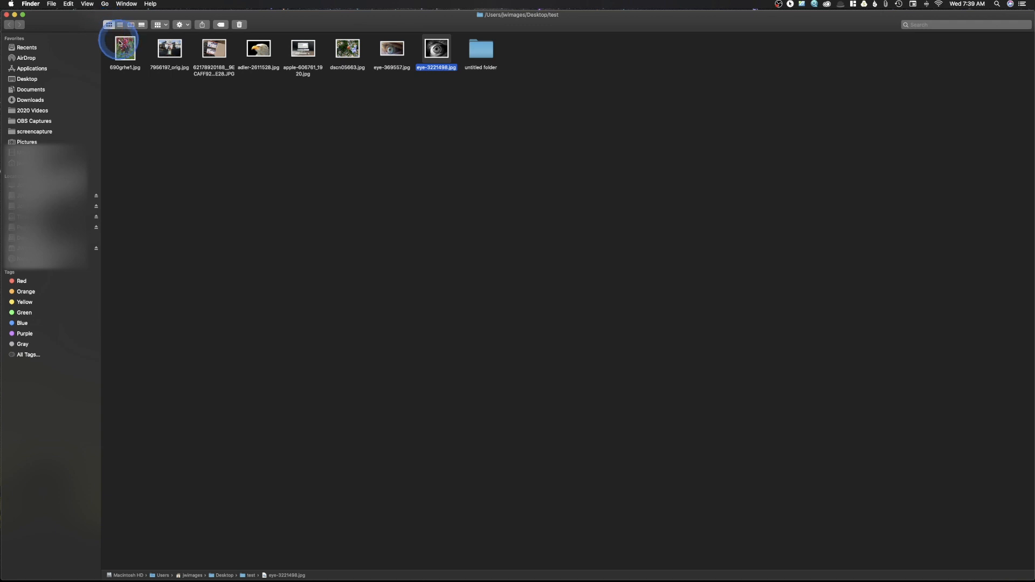
# - Open the view options for the test folder, check the grouping choices, and sort its items by Name
pyautogui.click(88, 4)
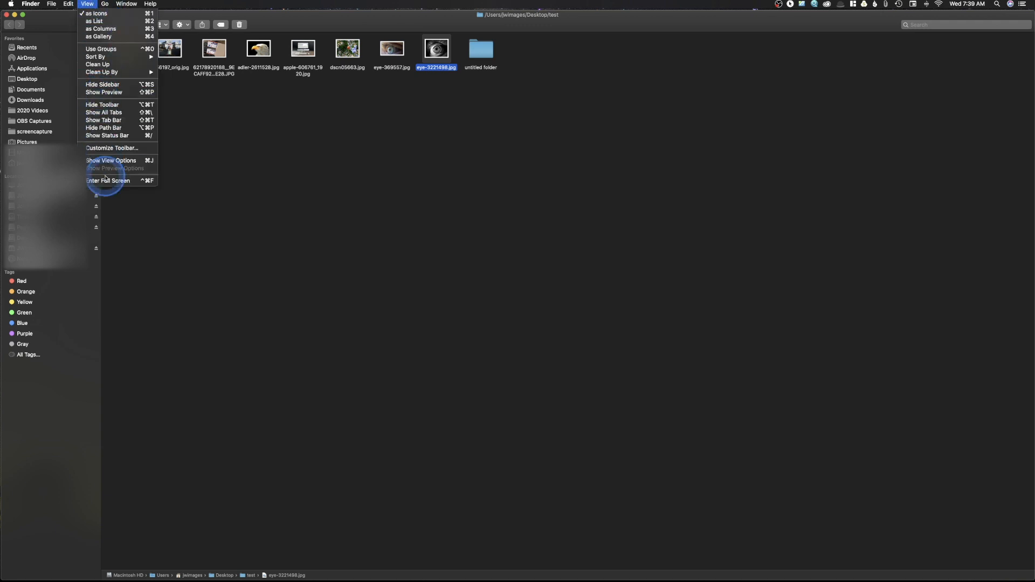
pyautogui.click(132, 161)
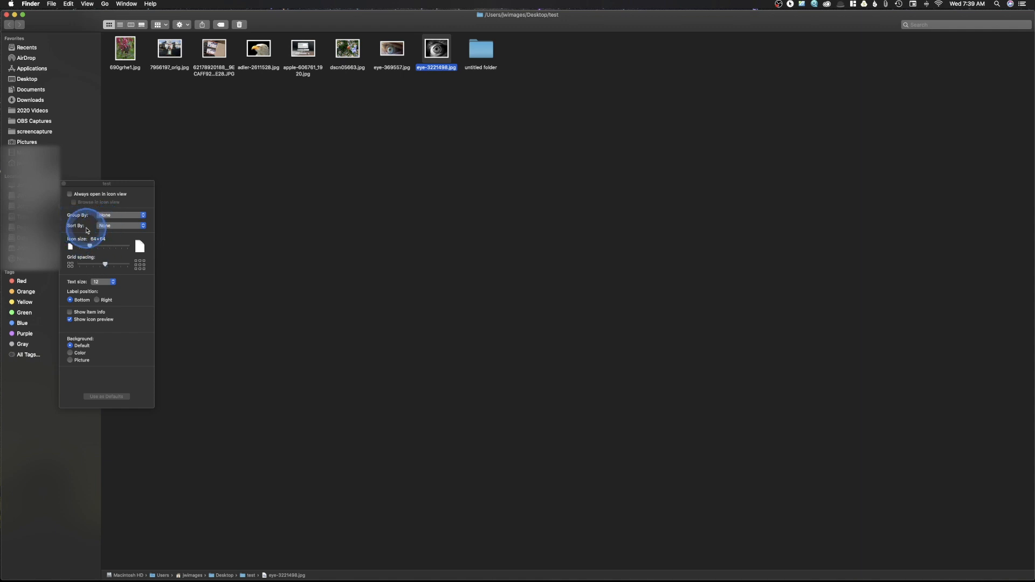
pyautogui.click(115, 217)
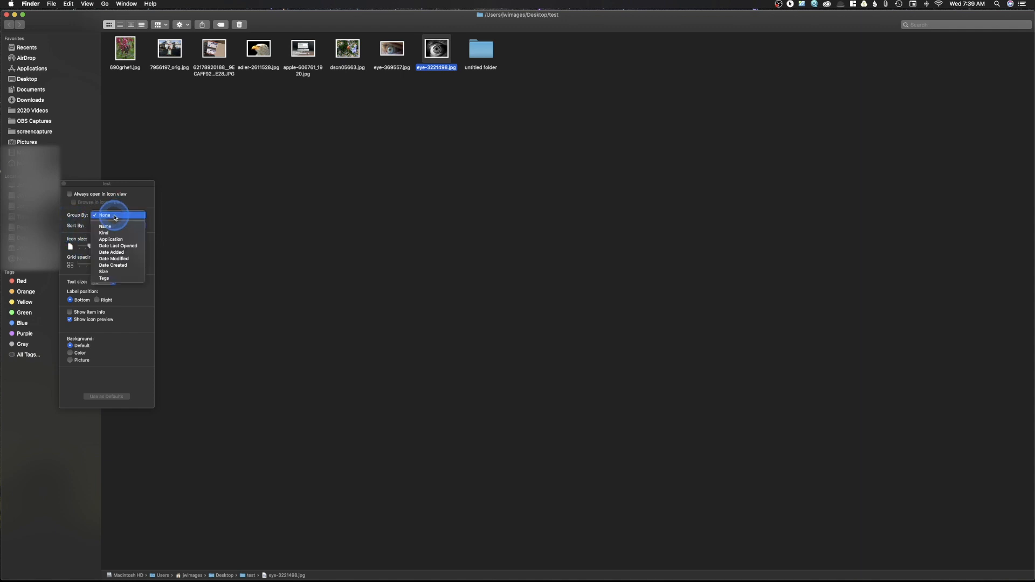
pyautogui.click(115, 218)
pyautogui.click(115, 218)
pyautogui.click(115, 218)
pyautogui.click(115, 226)
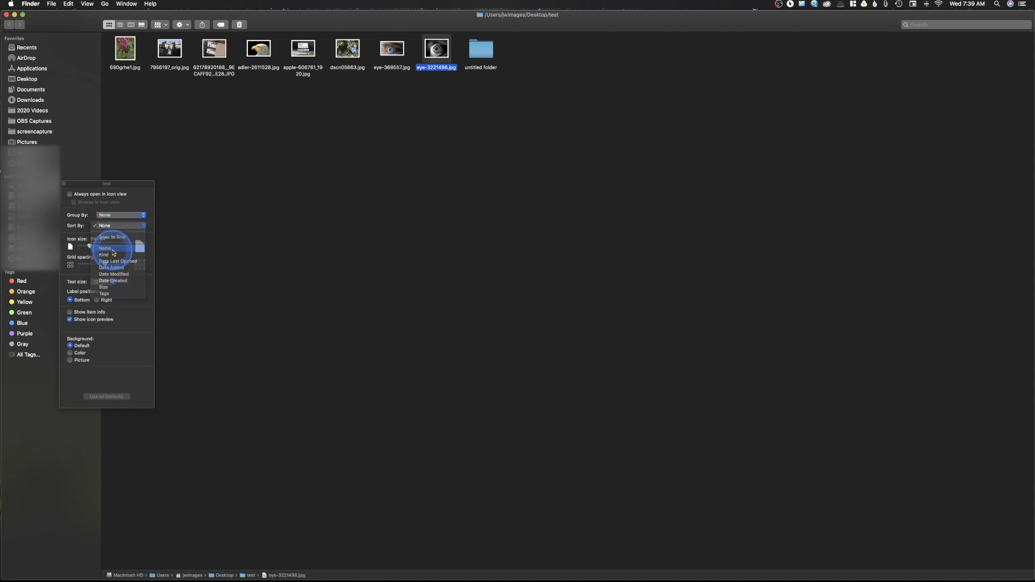
pyautogui.click(112, 248)
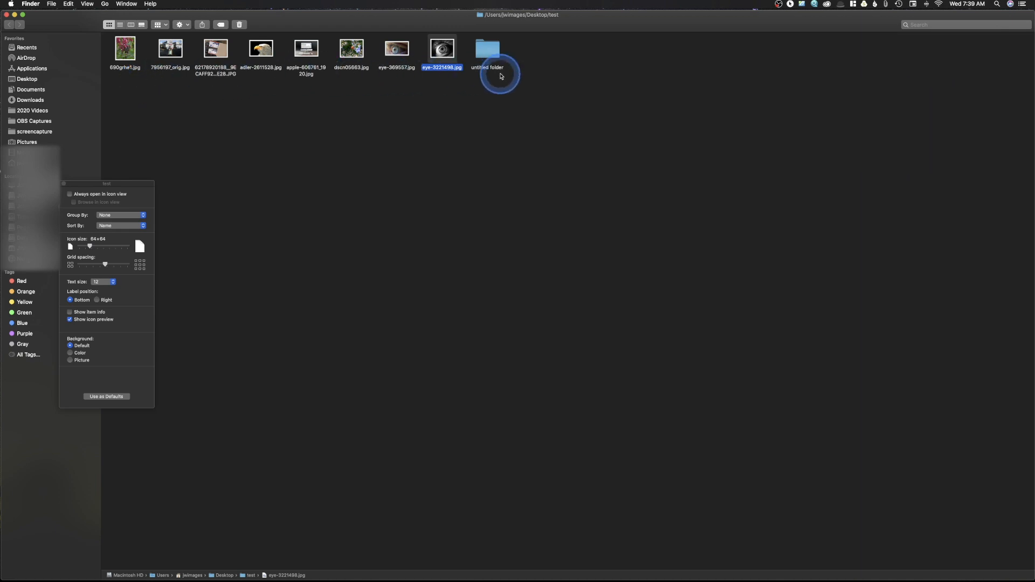
# - Adjust the test folder's icon layout to 88×88 icons, slightly tighter grid spacing and text size 16
pyautogui.moveTo(90, 247); pyautogui.dragTo(104, 246)
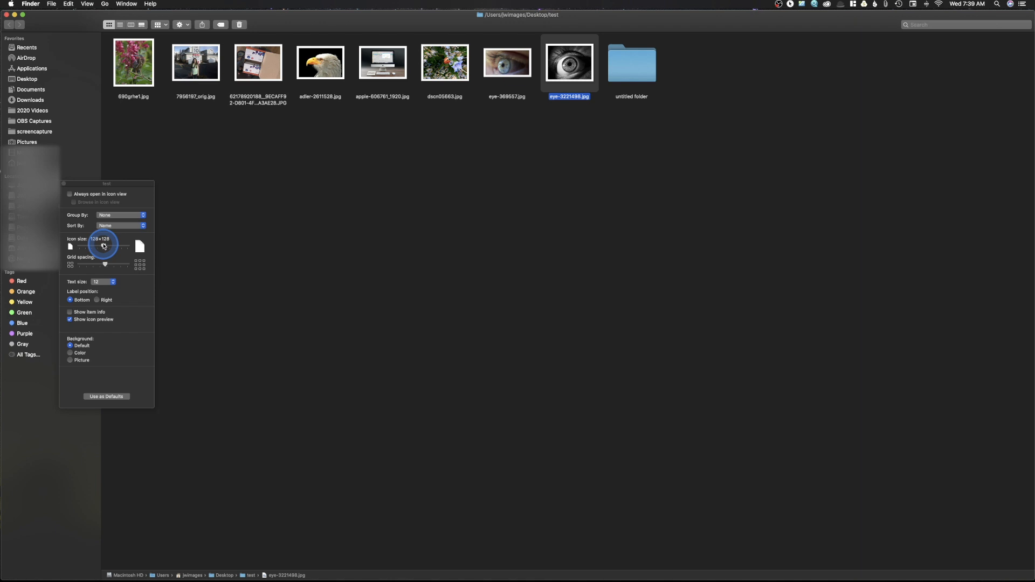
pyautogui.moveTo(105, 265); pyautogui.dragTo(100, 265)
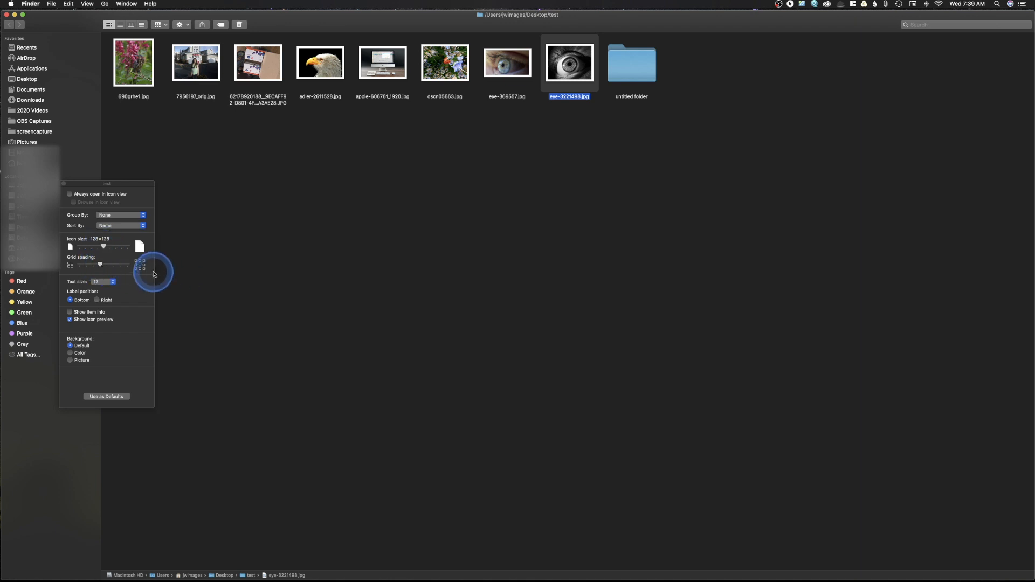
pyautogui.click(106, 282)
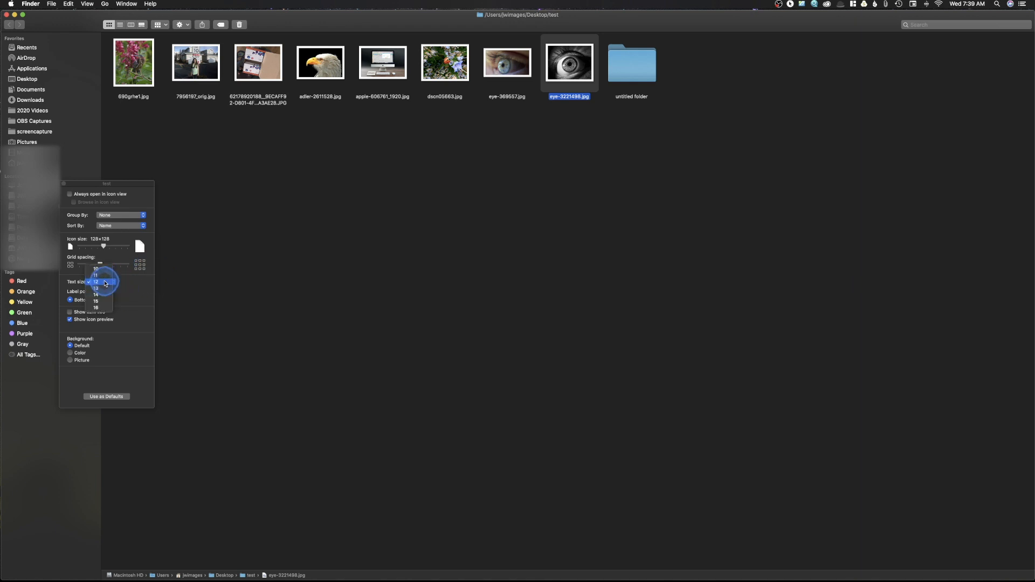
pyautogui.click(108, 307)
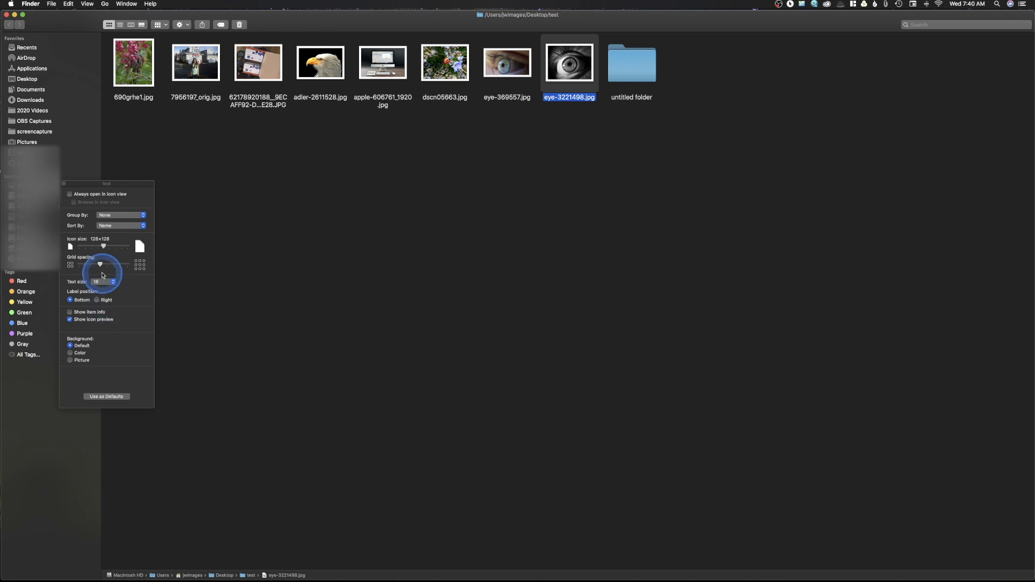
pyautogui.moveTo(103, 246); pyautogui.dragTo(95, 247)
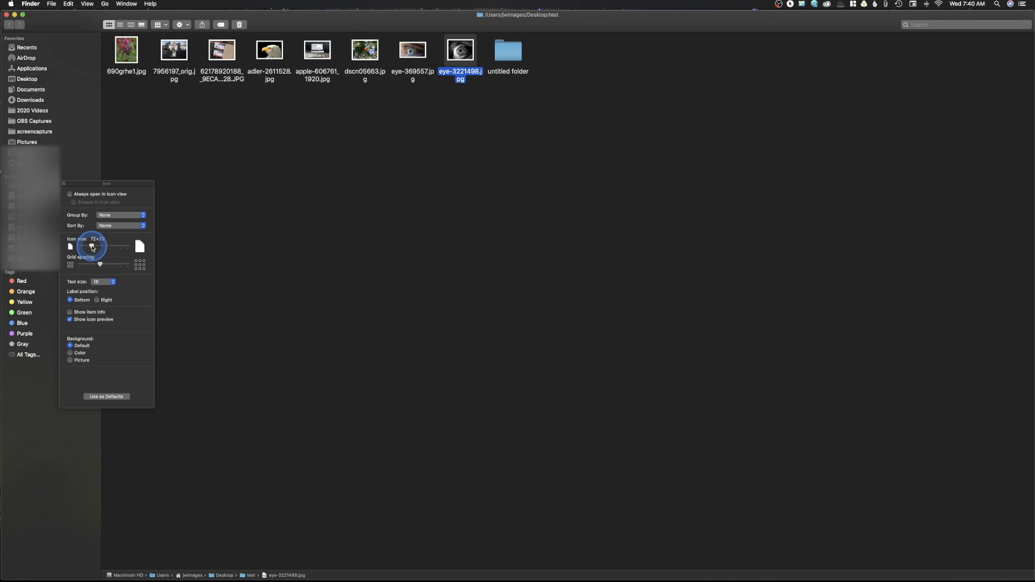
# - Try showing item info under the icons and using a picture background, restoring the original setting after each
pyautogui.click(69, 313)
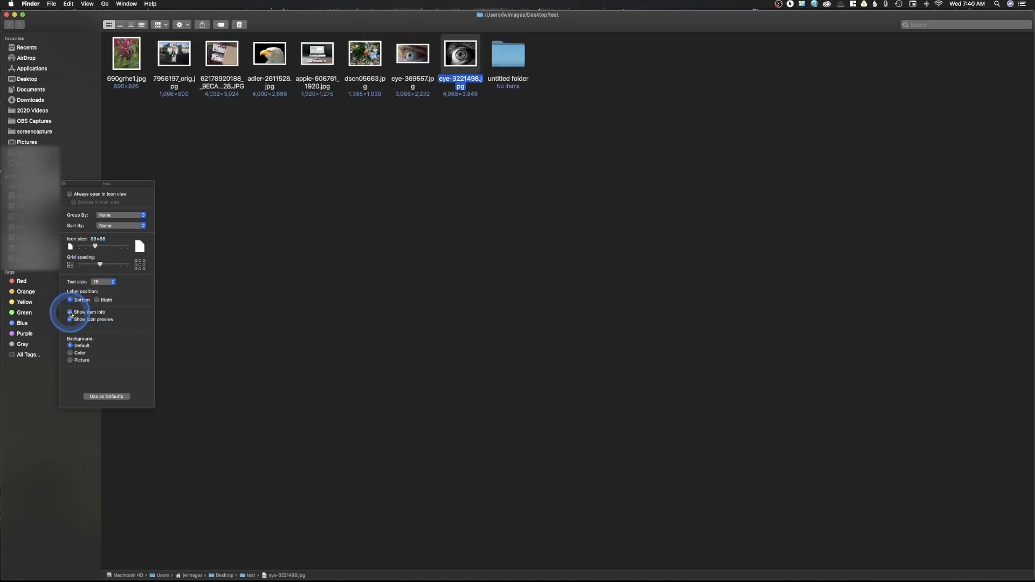
pyautogui.click(70, 313)
pyautogui.click(70, 314)
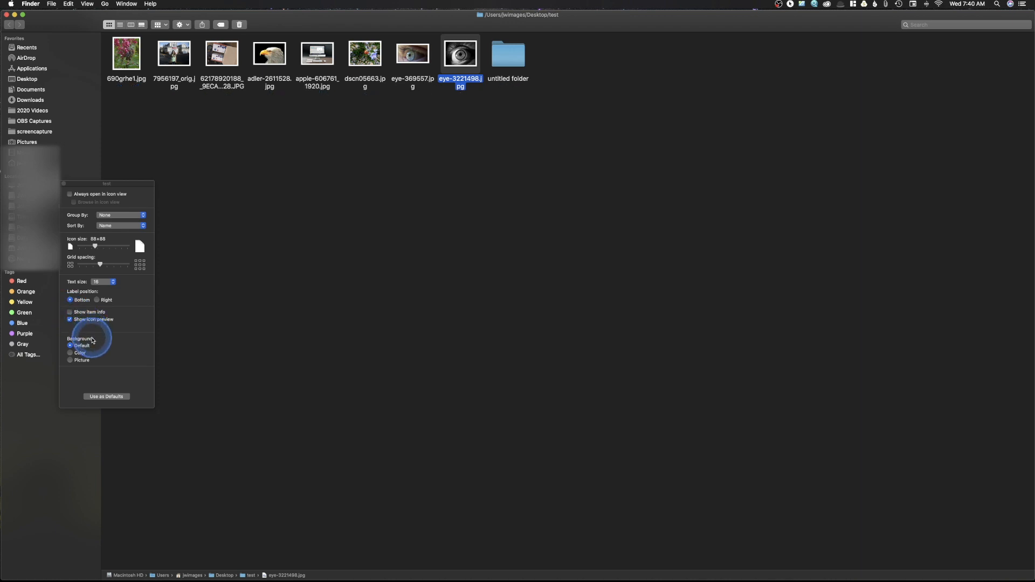
pyautogui.click(70, 360)
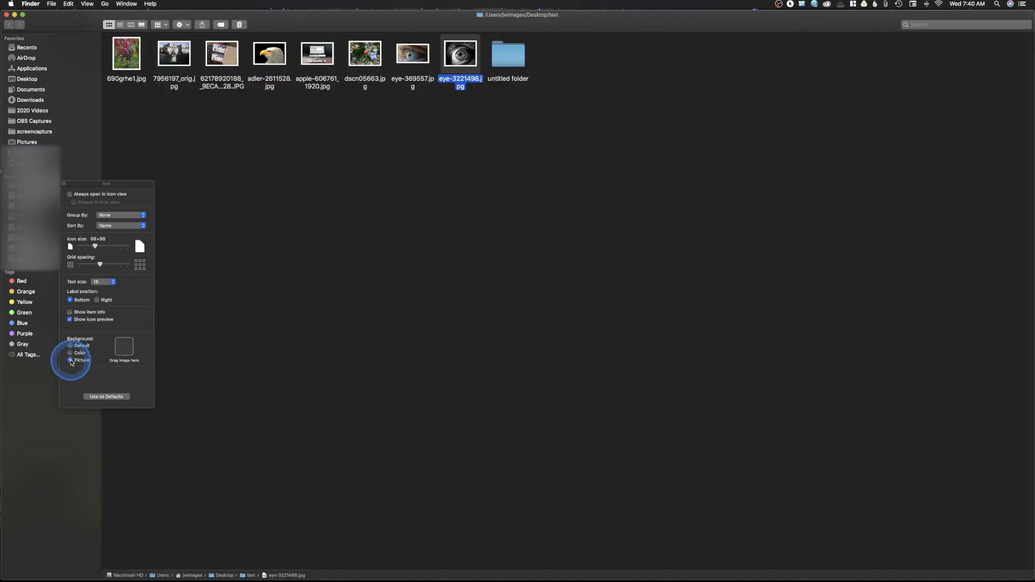
pyautogui.click(70, 346)
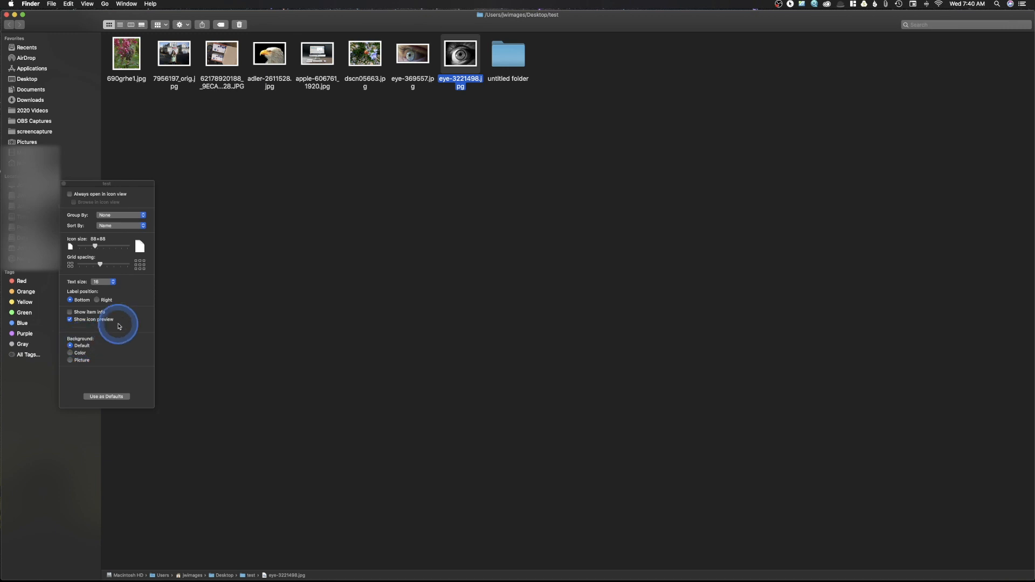
# - Close the view options and review the view commands for the test folder
pyautogui.click(65, 185)
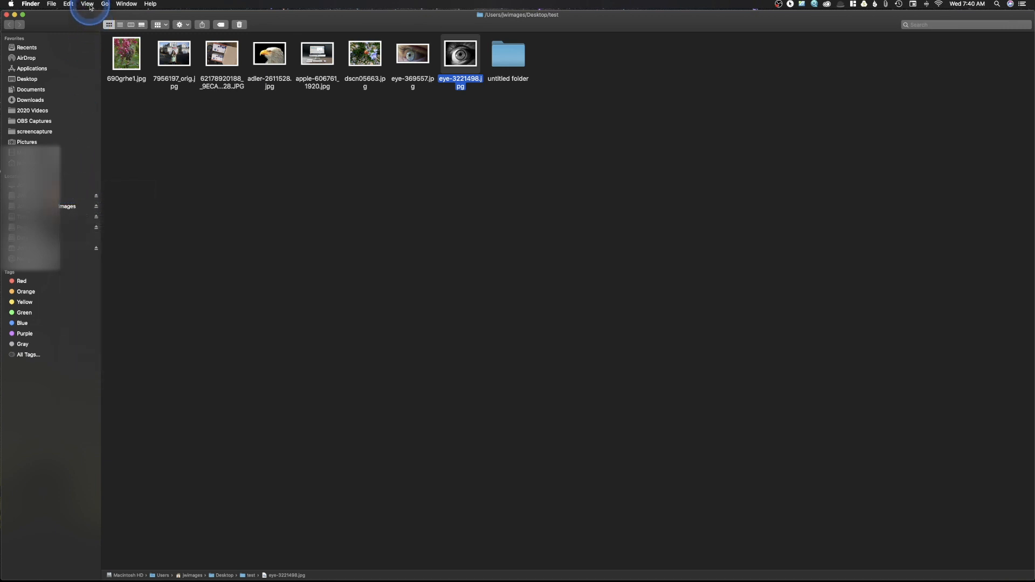
pyautogui.click(88, 4)
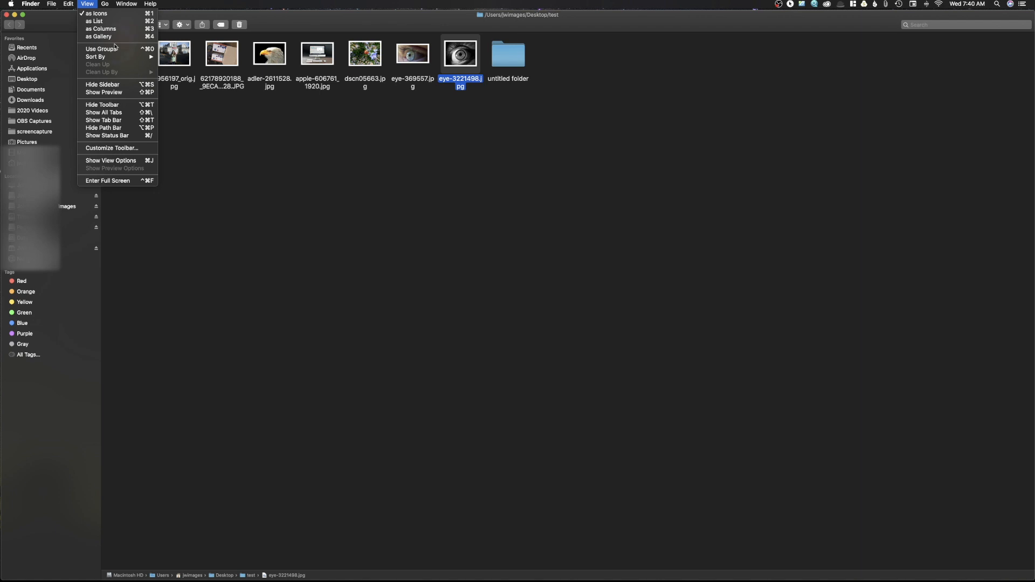
pyautogui.click(439, 22)
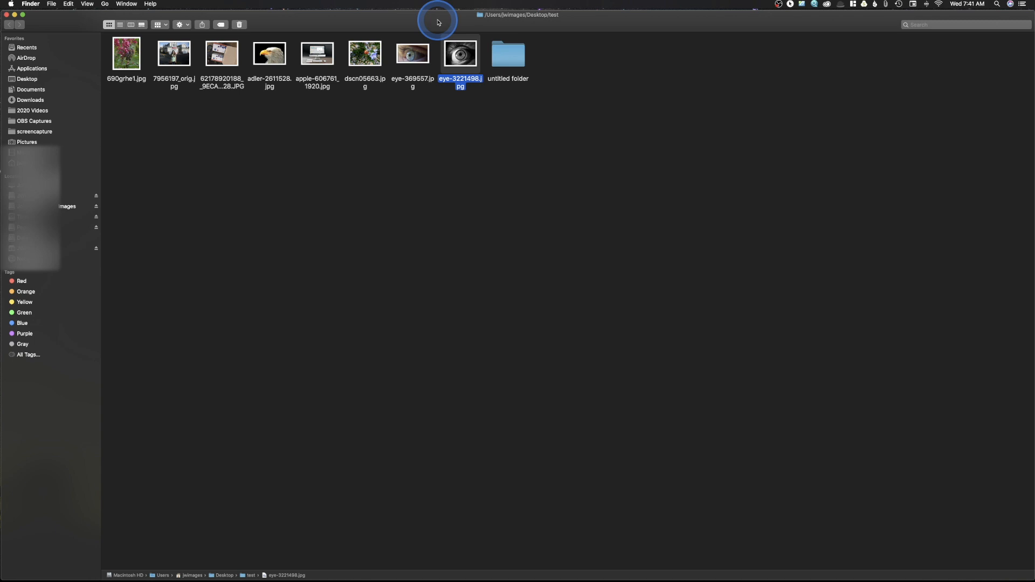